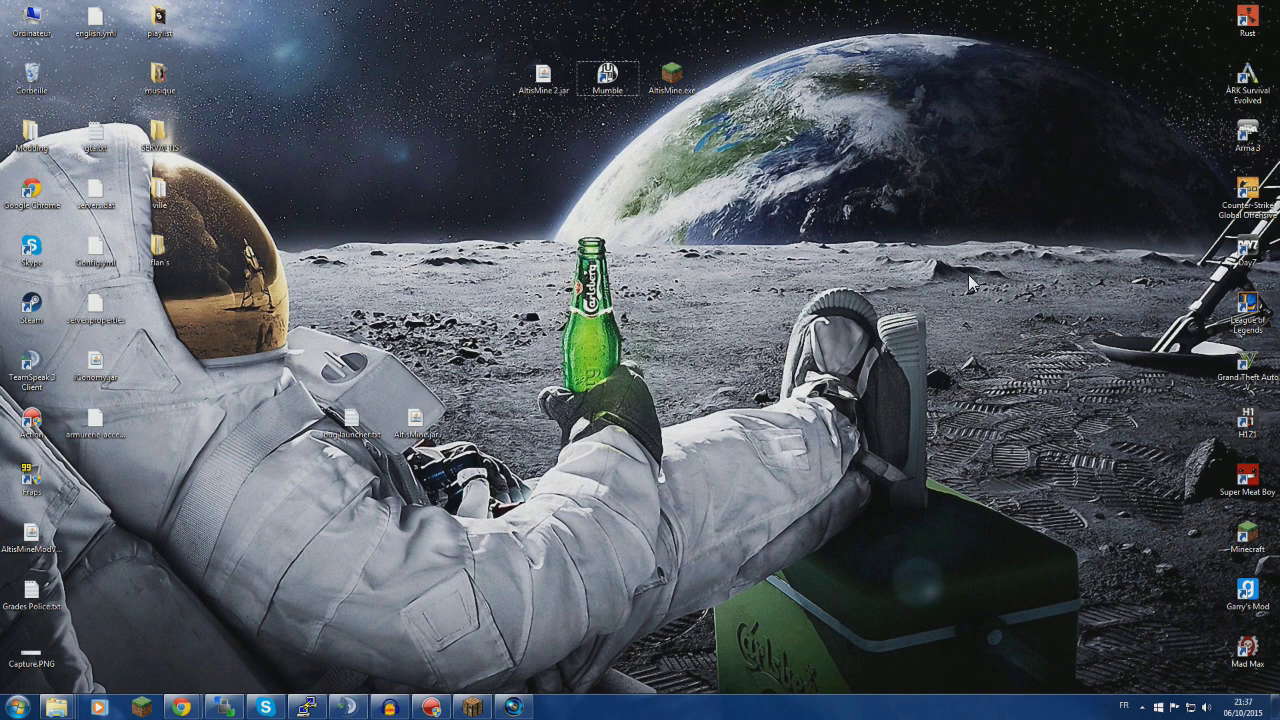
Spread the AltisMine 2.jar, AltisMine.exe and Mumble icons apart on the desktop, with Mumble below the other two.
drag(545, 75, 468, 108)
drag(672, 75, 730, 91)
click(665, 90)
drag(484, 10, 662, 104)
click(663, 66)
drag(583, 10, 672, 118)
click(612, 155)
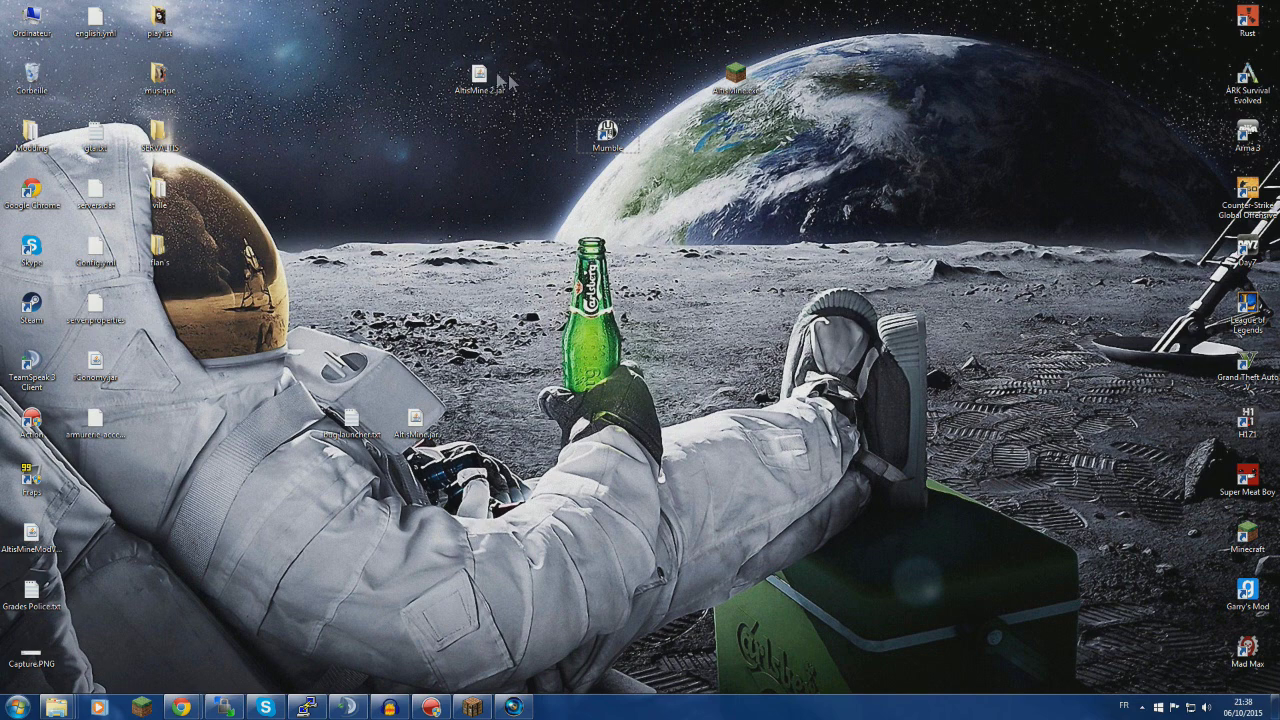
click(620, 131)
Move the launcher text file and AltisMine.jar off the middle of the desktop, in line with the other file icons.
drag(539, 402, 335, 441)
drag(430, 430, 178, 484)
click(274, 456)
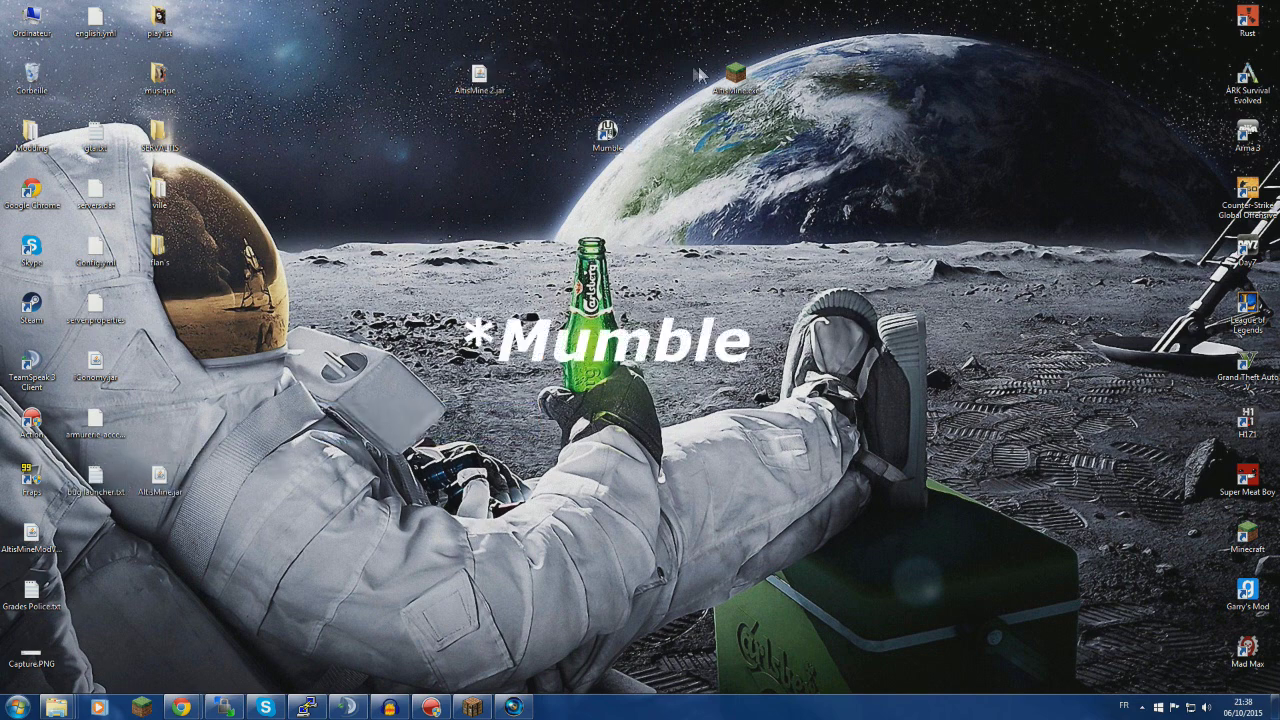
drag(389, 46, 765, 98)
click(600, 74)
click(468, 79)
click(722, 79)
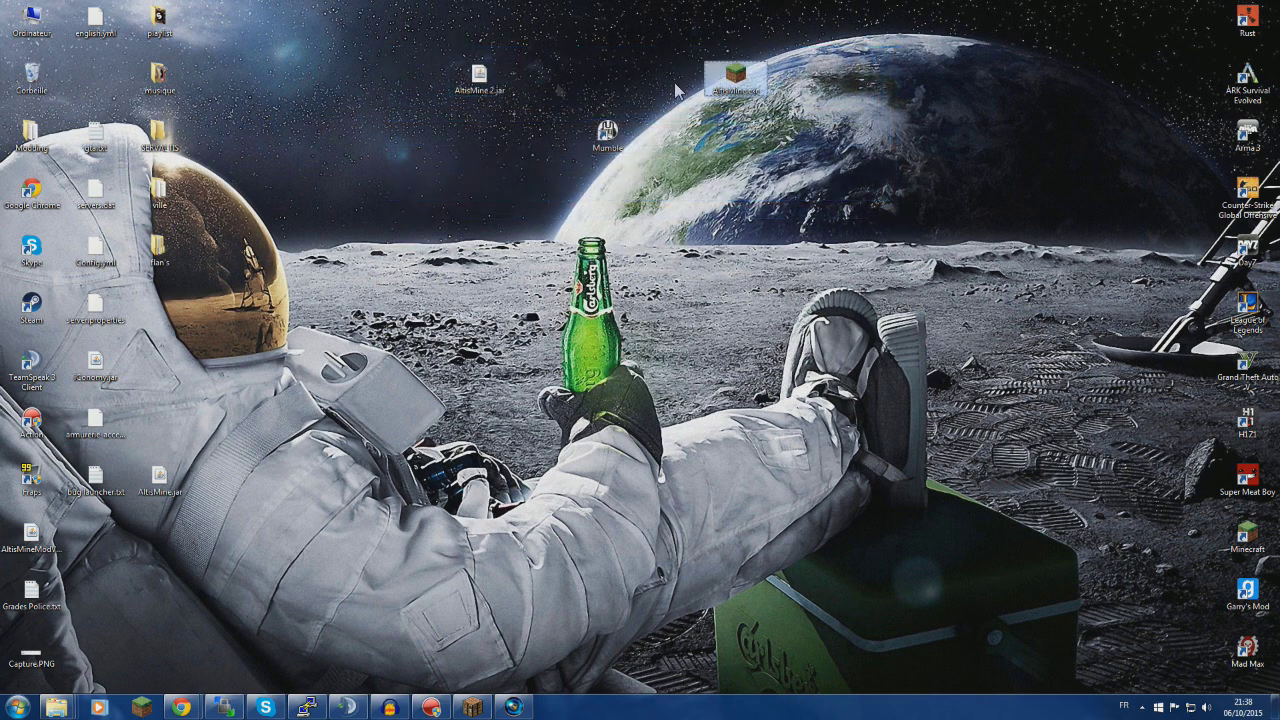
Start the AltisMine.exe launcher and move its window higher on the desktop.
double_click(735, 78)
click(686, 366)
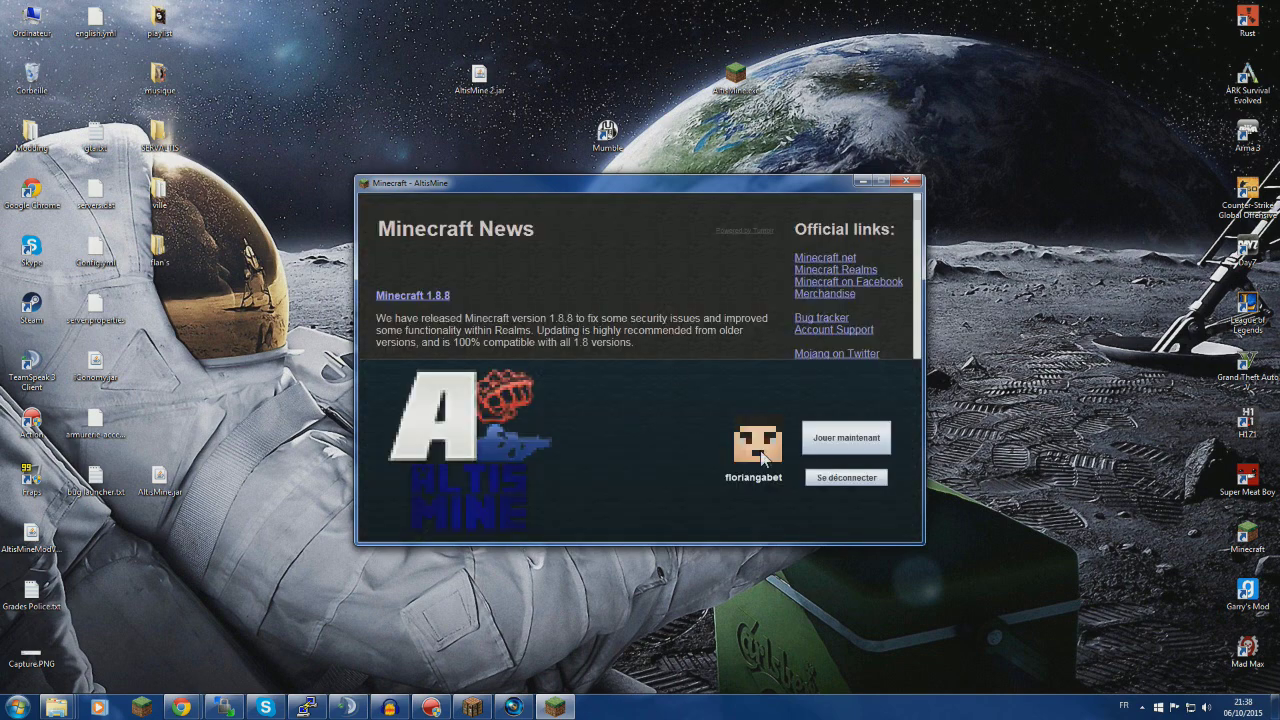
drag(674, 175, 655, 108)
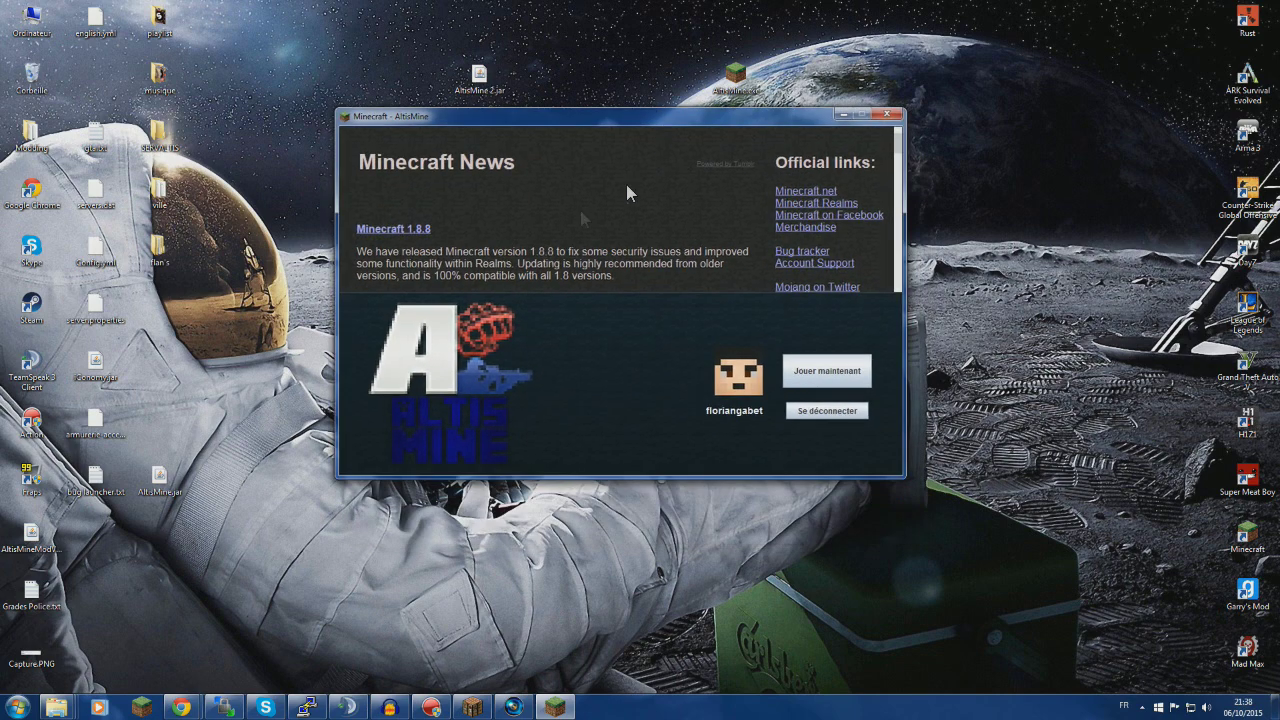
Log out of the launcher's current account, and enter the account username and password in the login form.
click(843, 411)
click(758, 372)
text(floria)
key(Tab)
text(••)
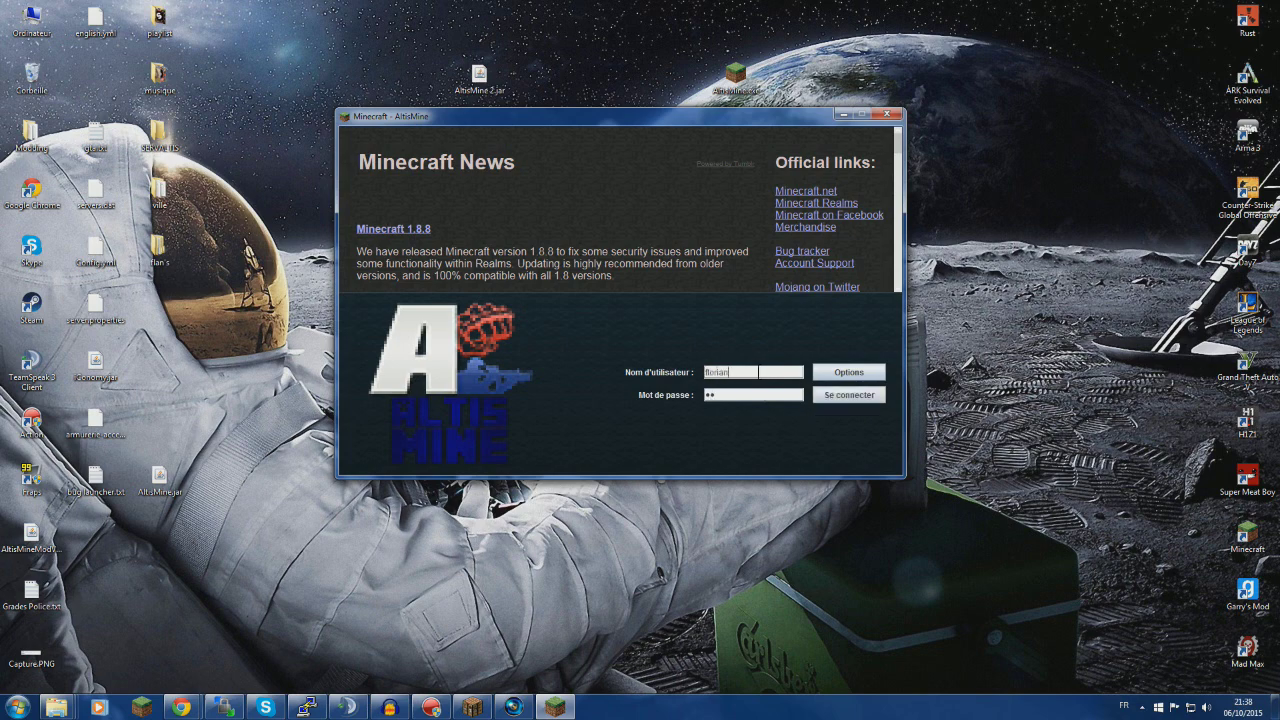
drag(730, 395, 502, 400)
text(*************)
Review the Java path and the RAM allocation setting in the launcher options, leave RAM allocation disabled, and save.
click(849, 373)
drag(682, 217, 412, 210)
click(431, 247)
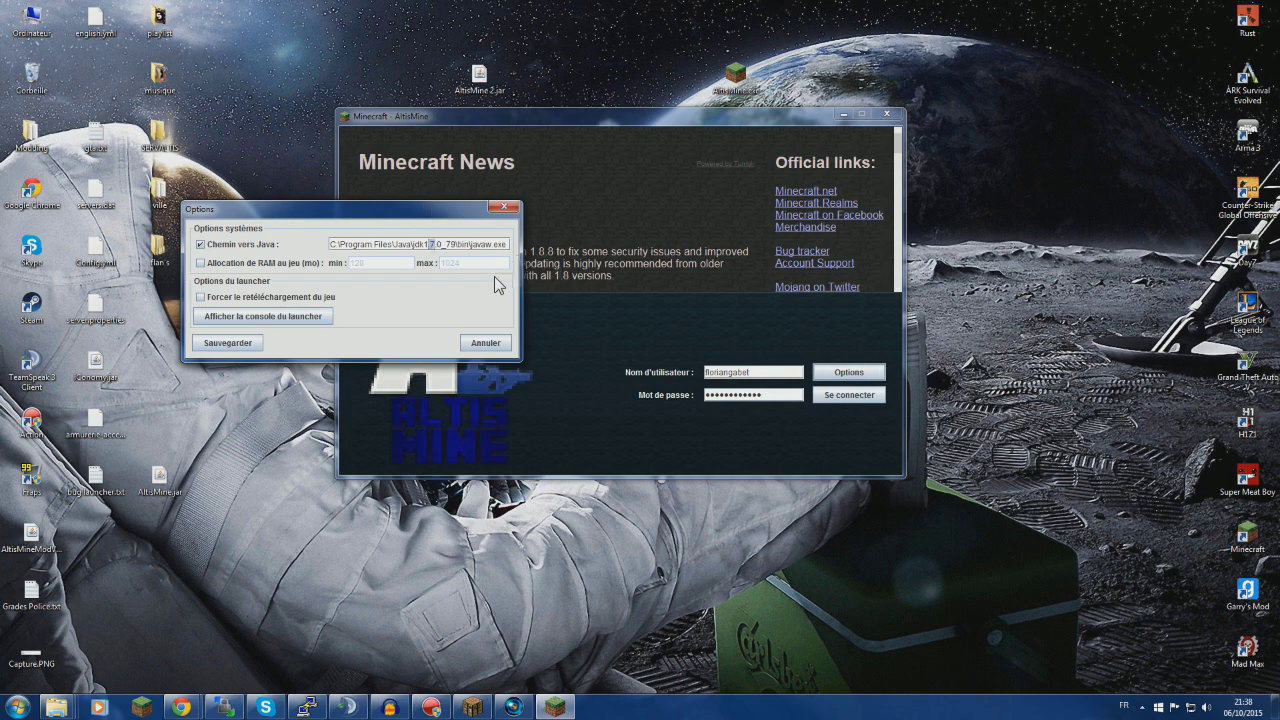
click(211, 268)
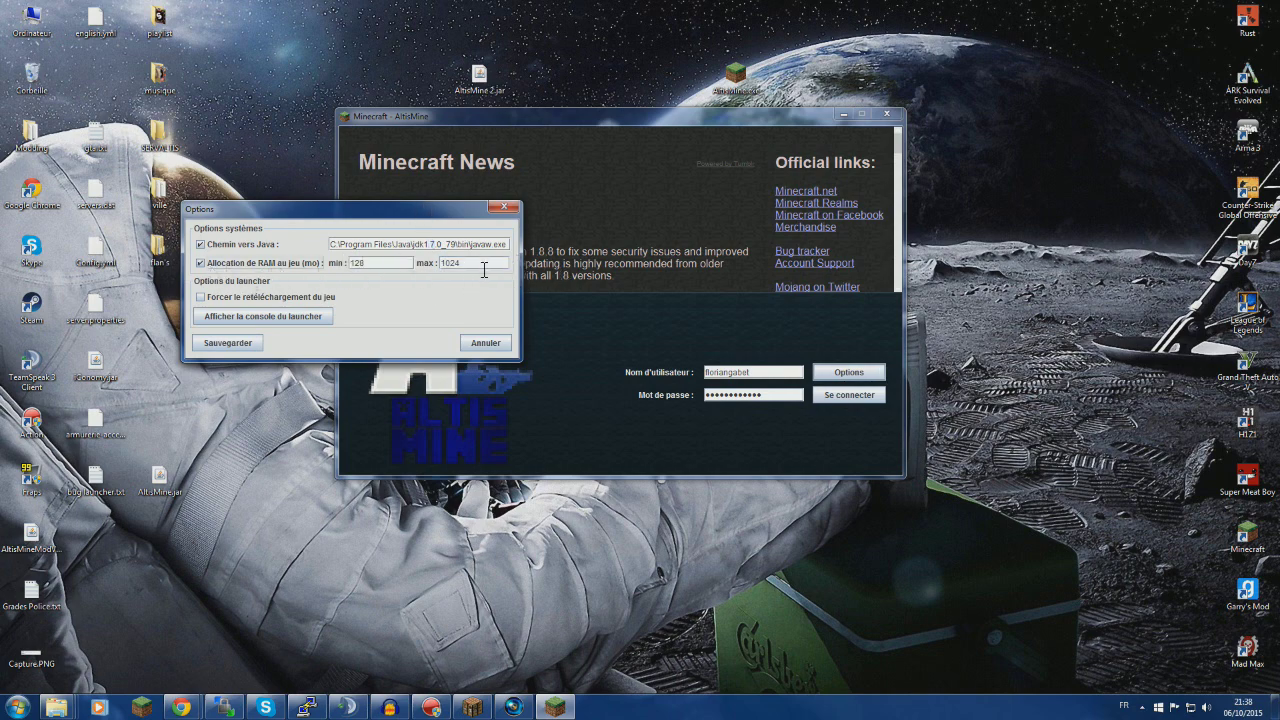
click(248, 264)
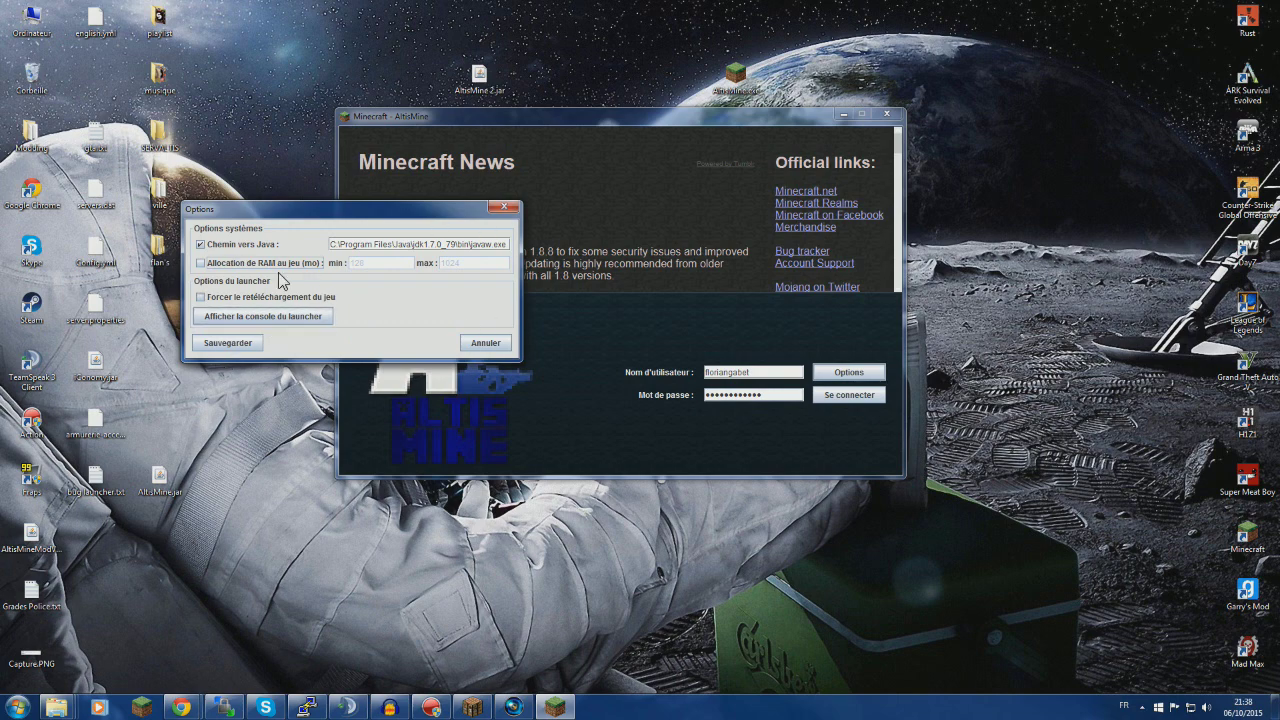
click(243, 343)
Log in to start the game, and close the other Minecraft 1.7.10 window that is already running.
click(834, 398)
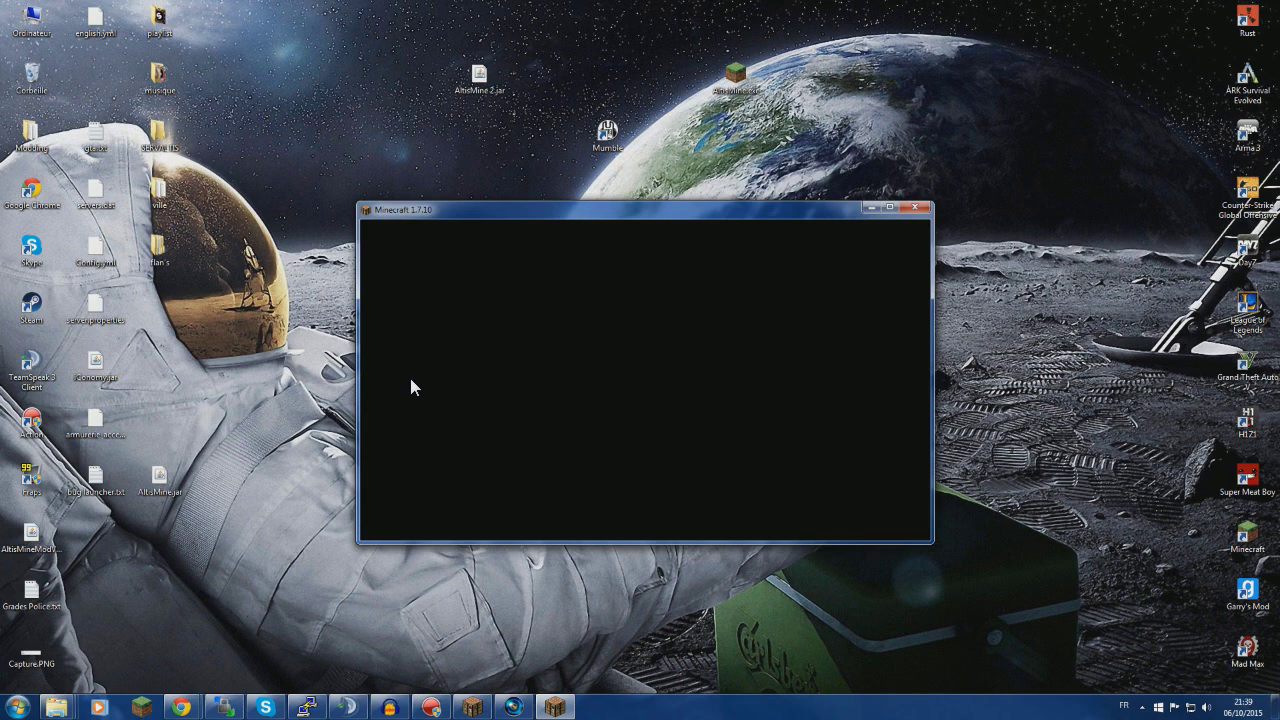
key(alt+Tab)
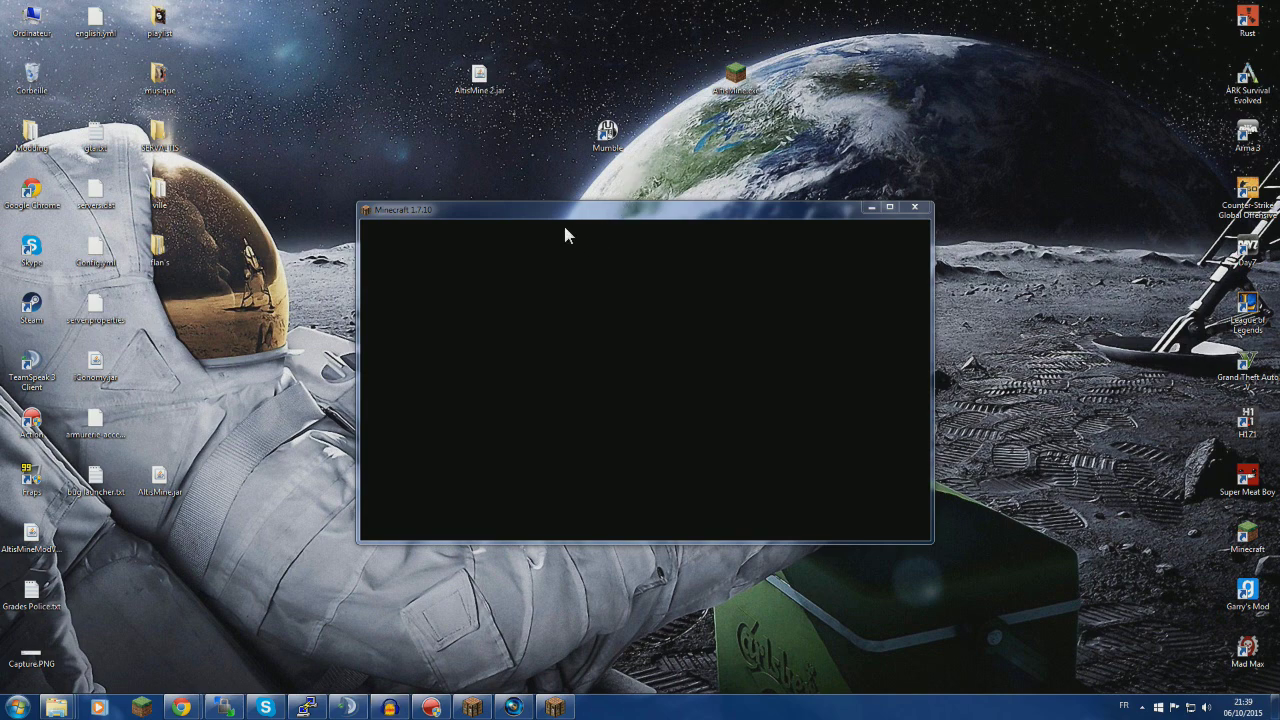
click(472, 707)
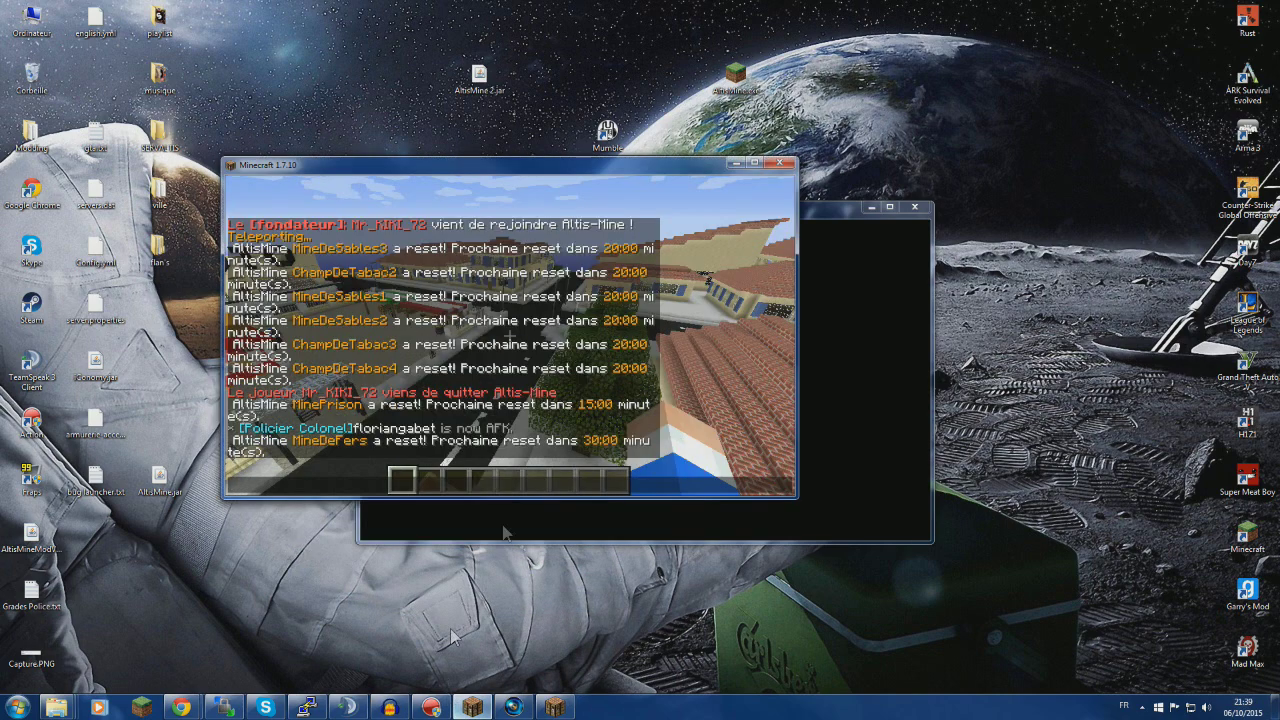
click(781, 162)
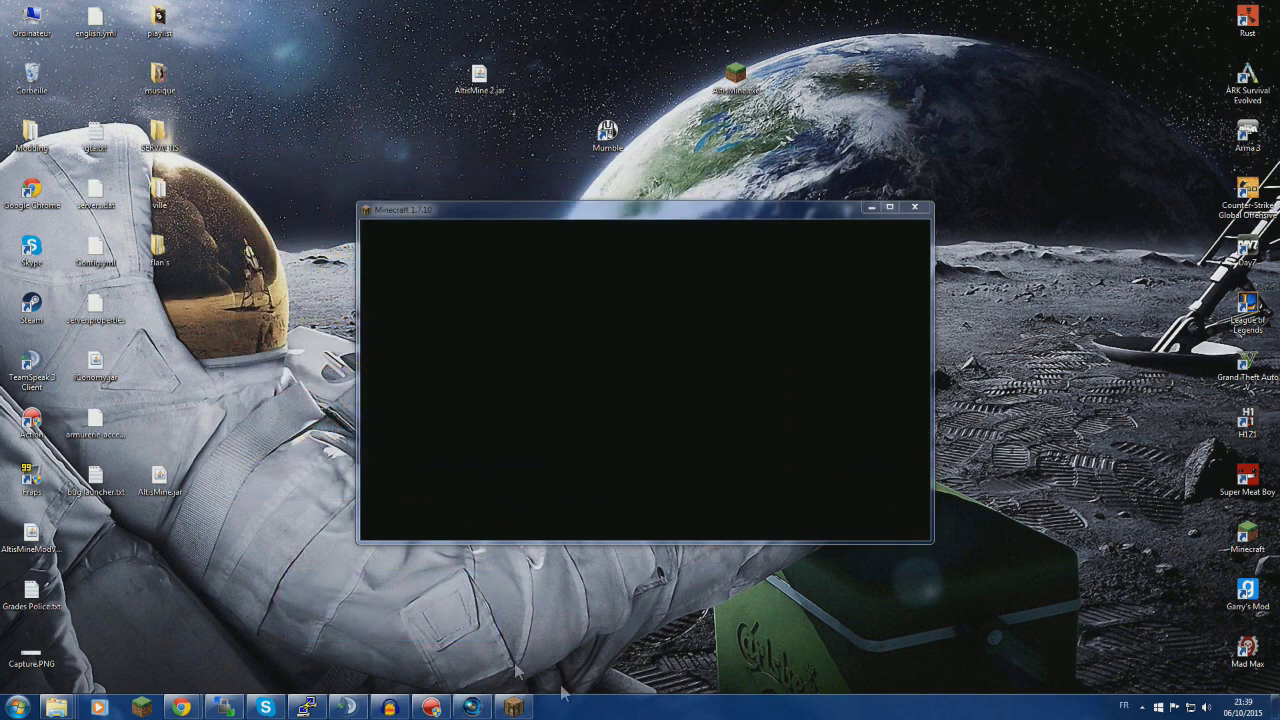
right_click(637, 712)
click(980, 443)
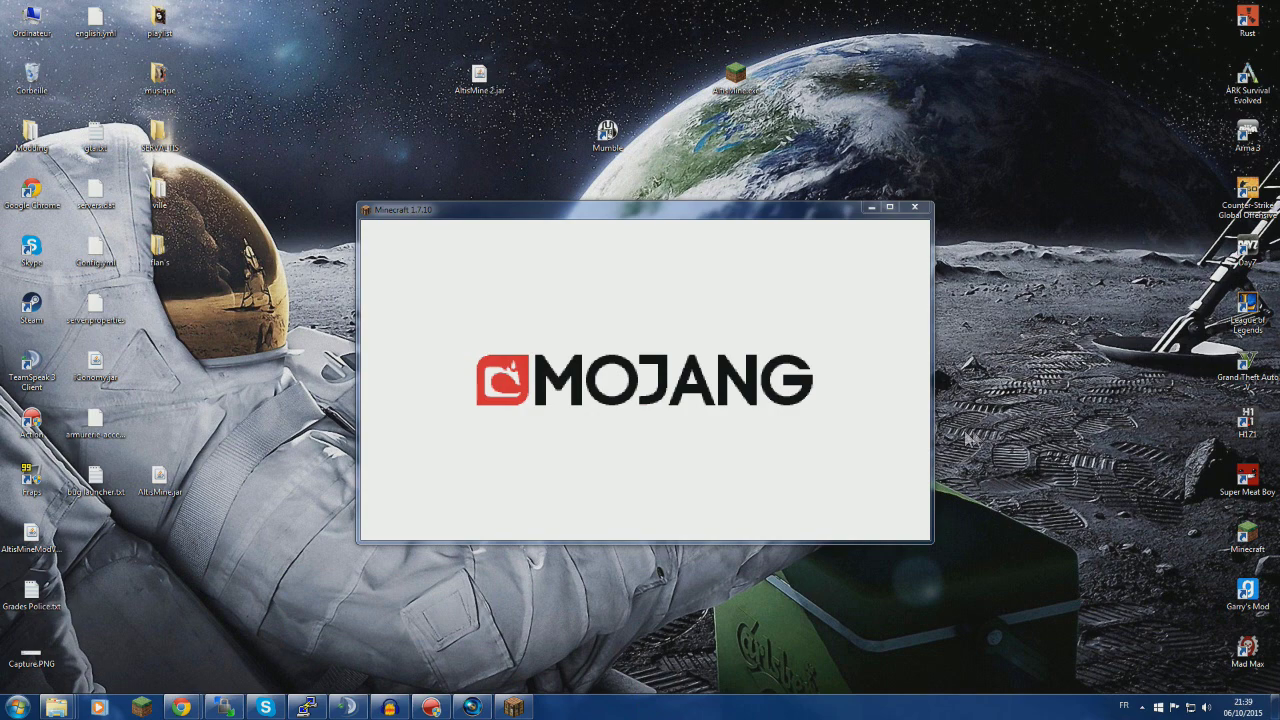
Check the installed Java versions in the Java program folder, and minimize the folder window.
mouse_move(60, 706)
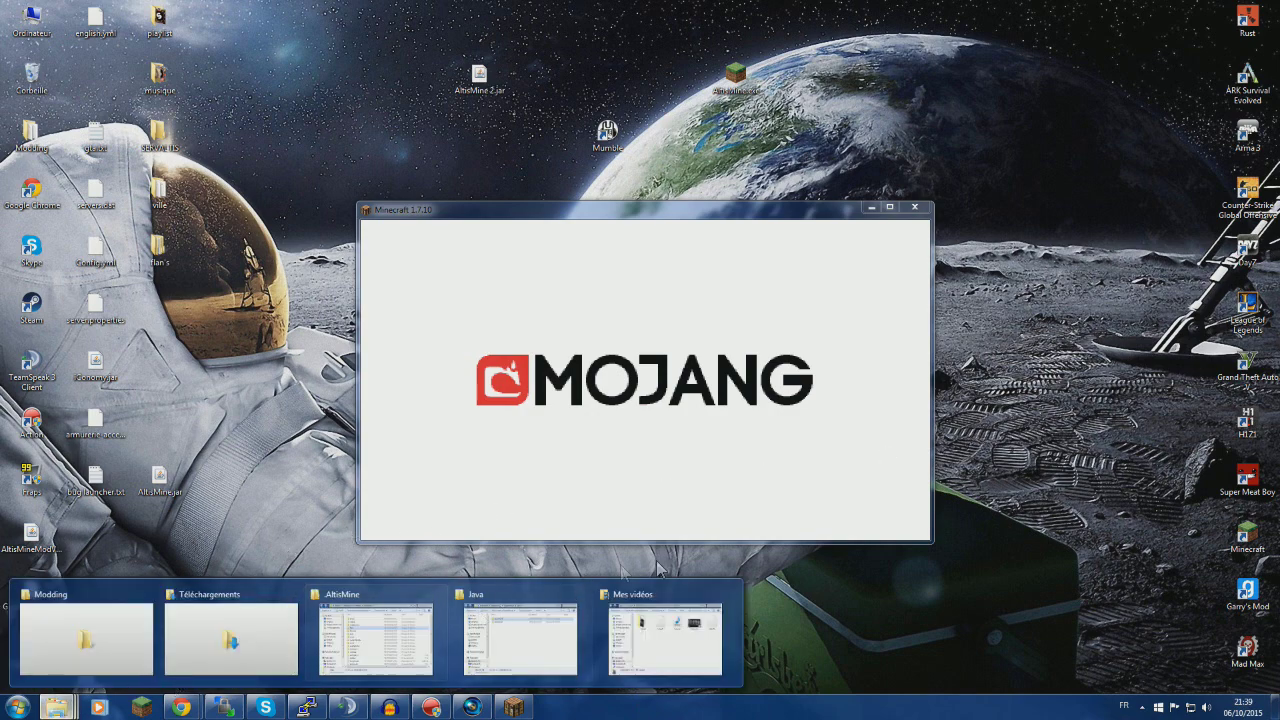
click(520, 634)
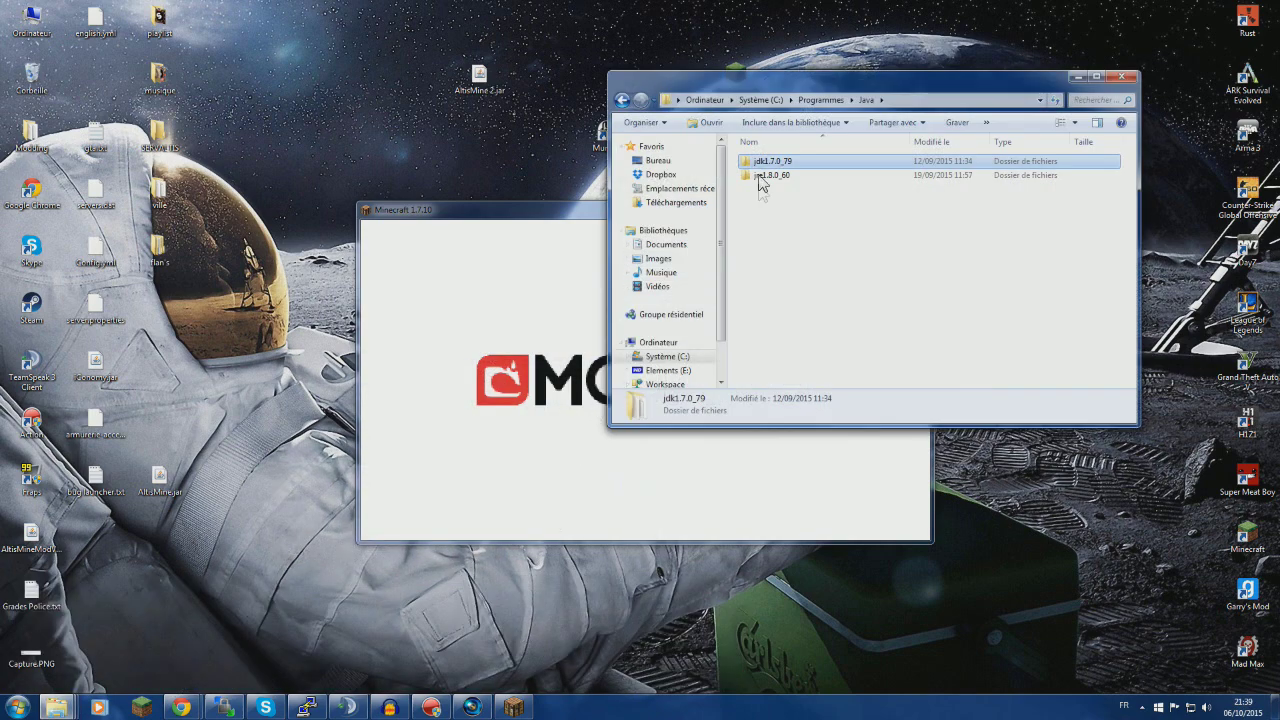
click(1077, 76)
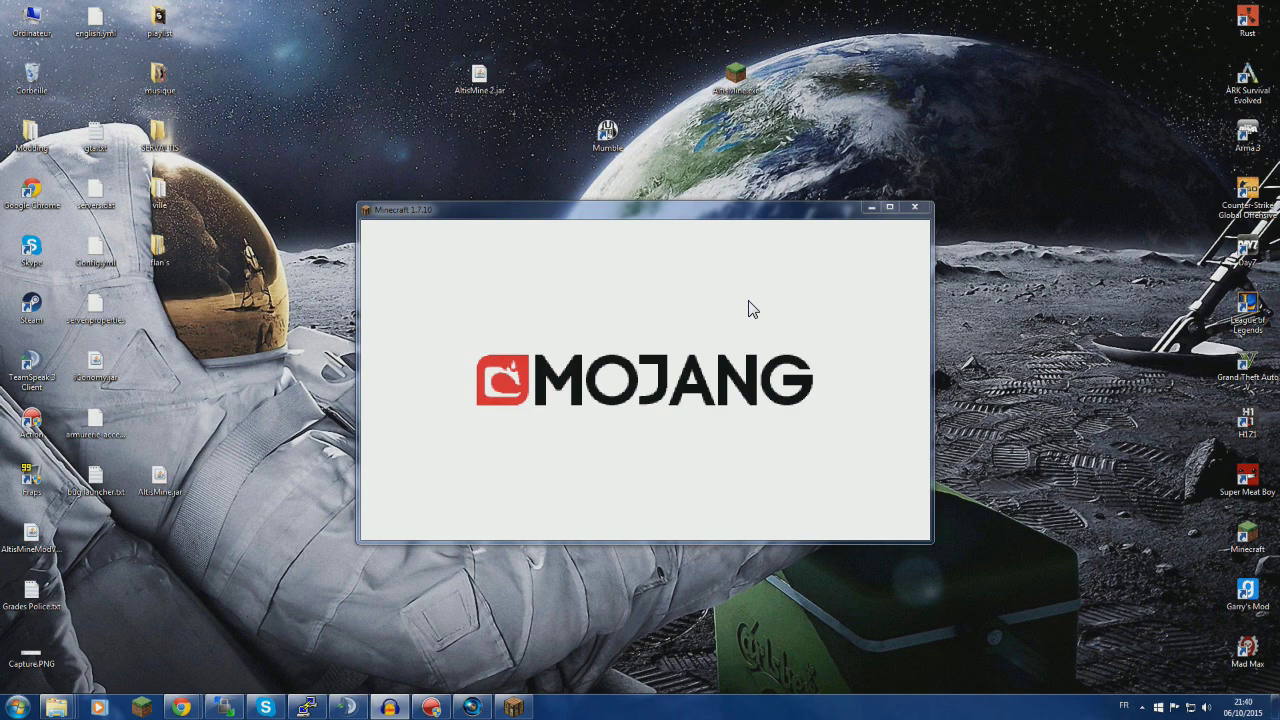
drag(740, 170, 393, 190)
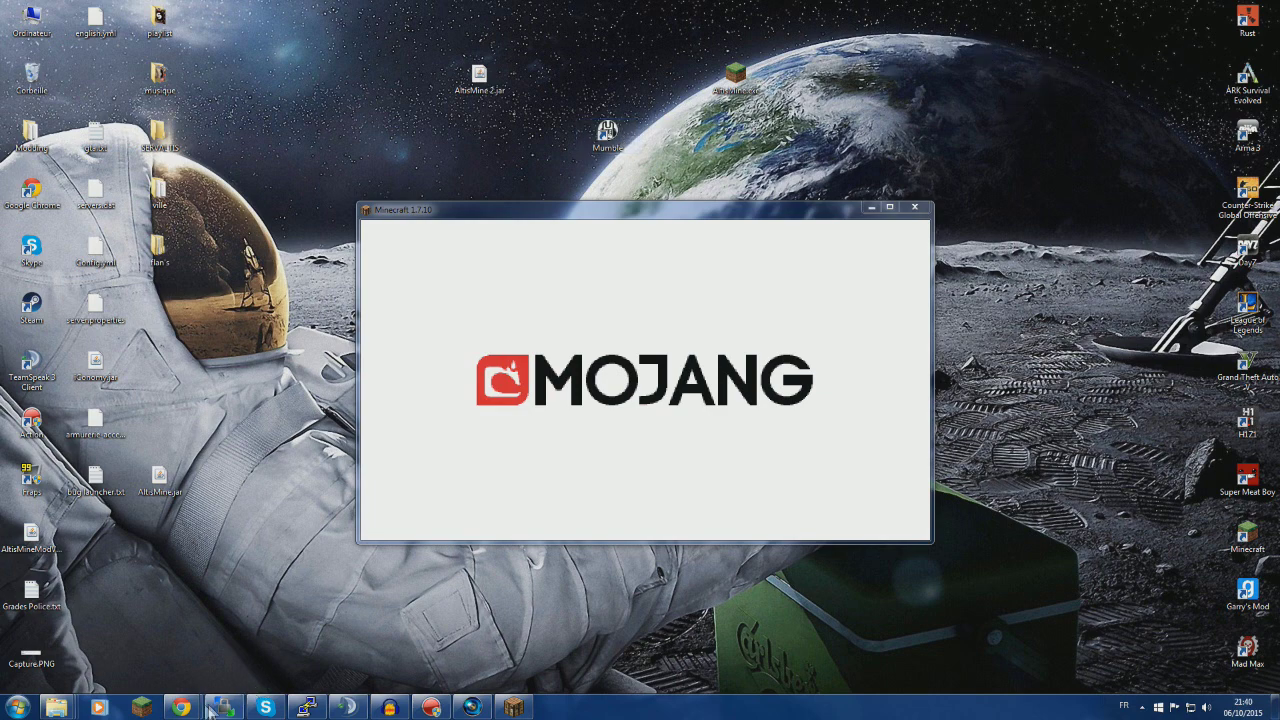
Show the Mumble download page in Chrome, return to it through the Google results for mumble, and minimize the browser.
click(247, 657)
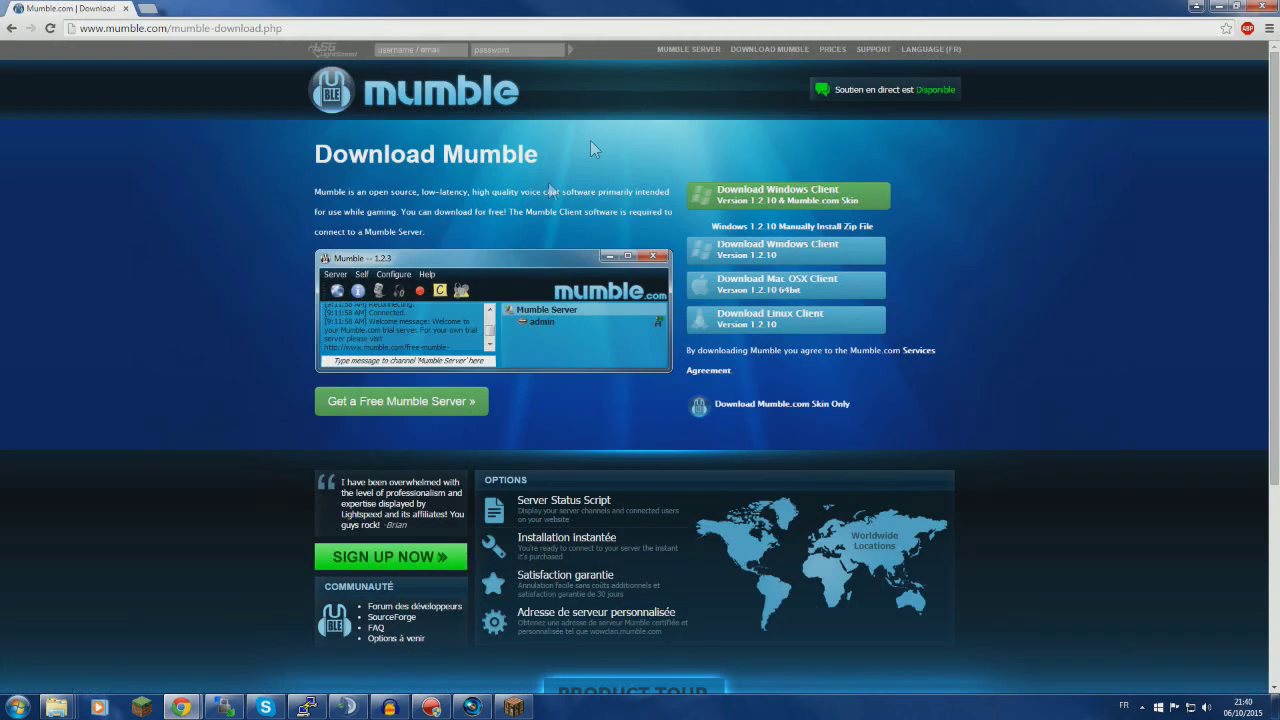
drag(114, 30, 183, 33)
click(250, 34)
click(16, 29)
click(11, 28)
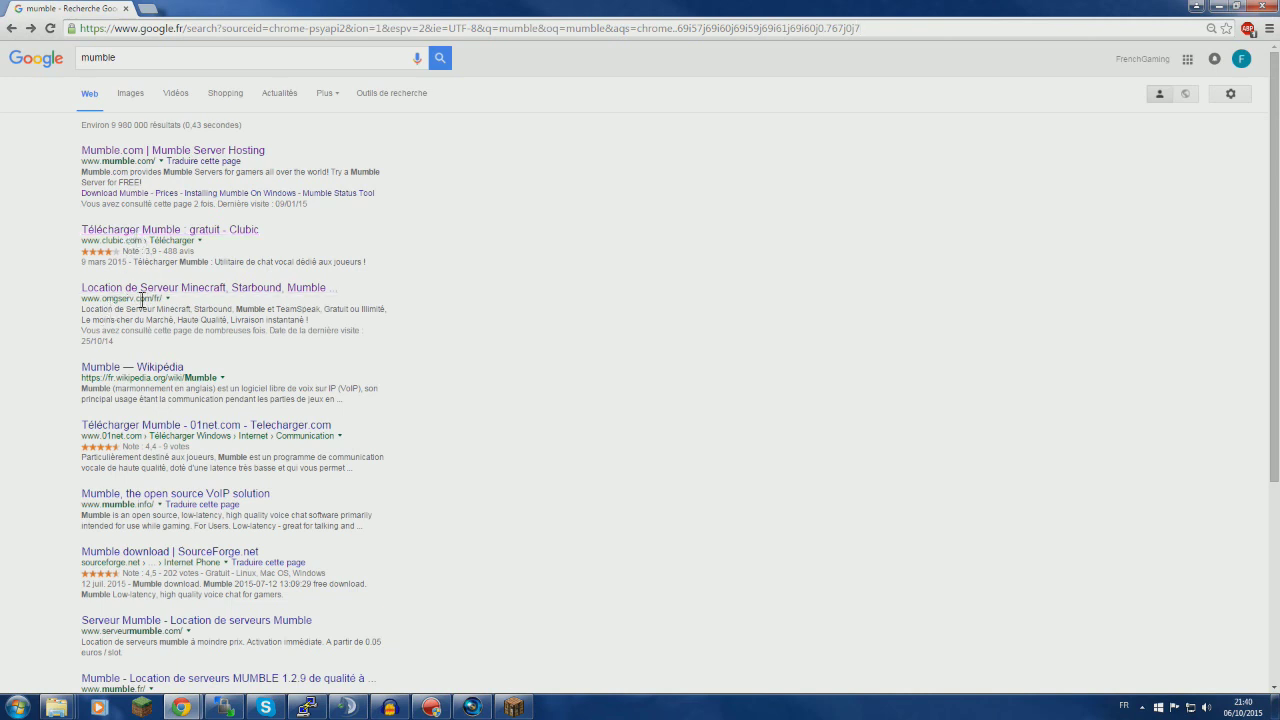
click(183, 155)
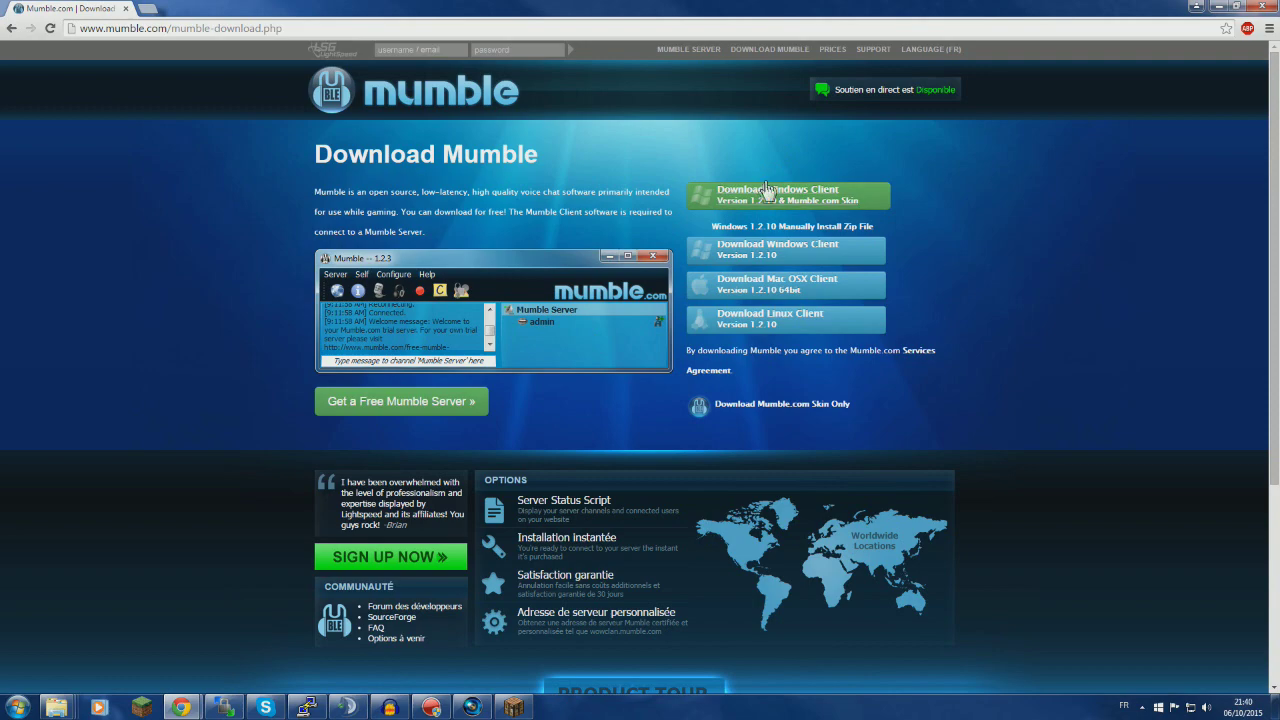
click(1212, 7)
Move the Minecraft window aside and place the Mumble icon in line with the AltisMine icons.
drag(622, 206, 860, 164)
drag(610, 138, 290, 85)
drag(350, 46, 269, 174)
Join the Altis-Mine multiplayer server in Minecraft.
click(890, 356)
click(975, 277)
click(745, 429)
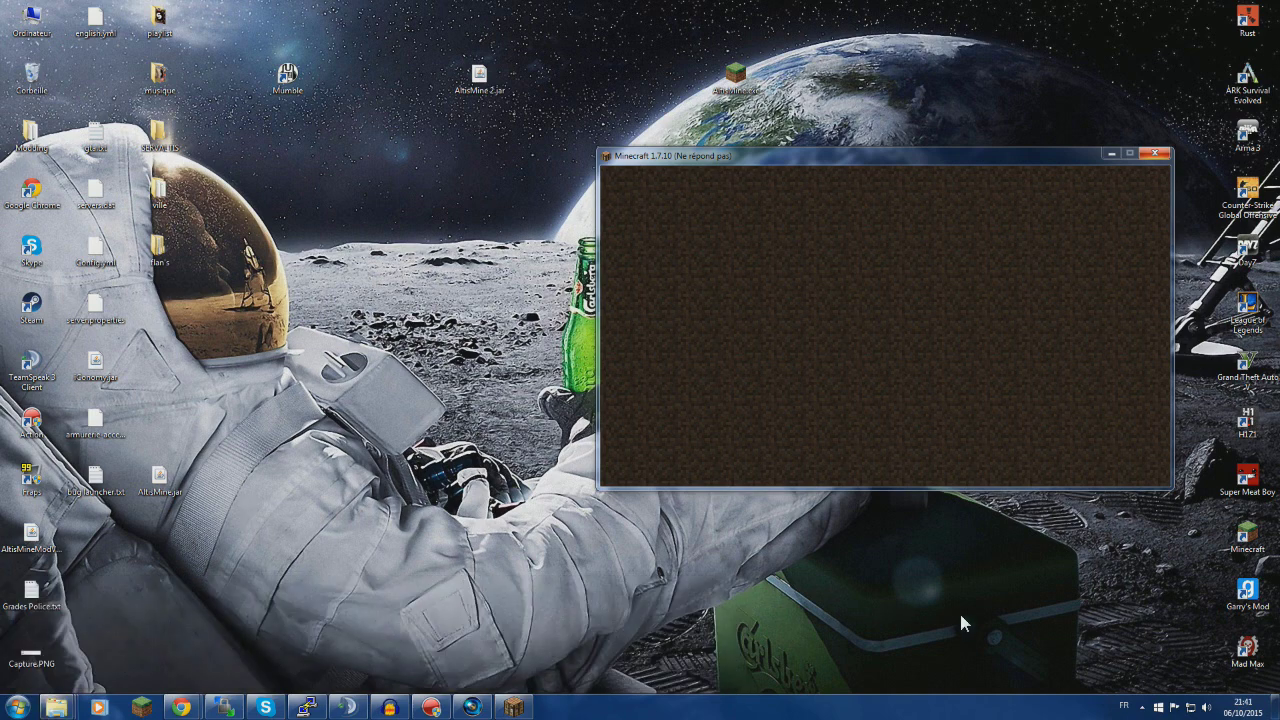
Bring up the .AltisMine folder window, go back to the Roaming folder, and select the .AltisMineV2 folder.
mouse_move(67, 710)
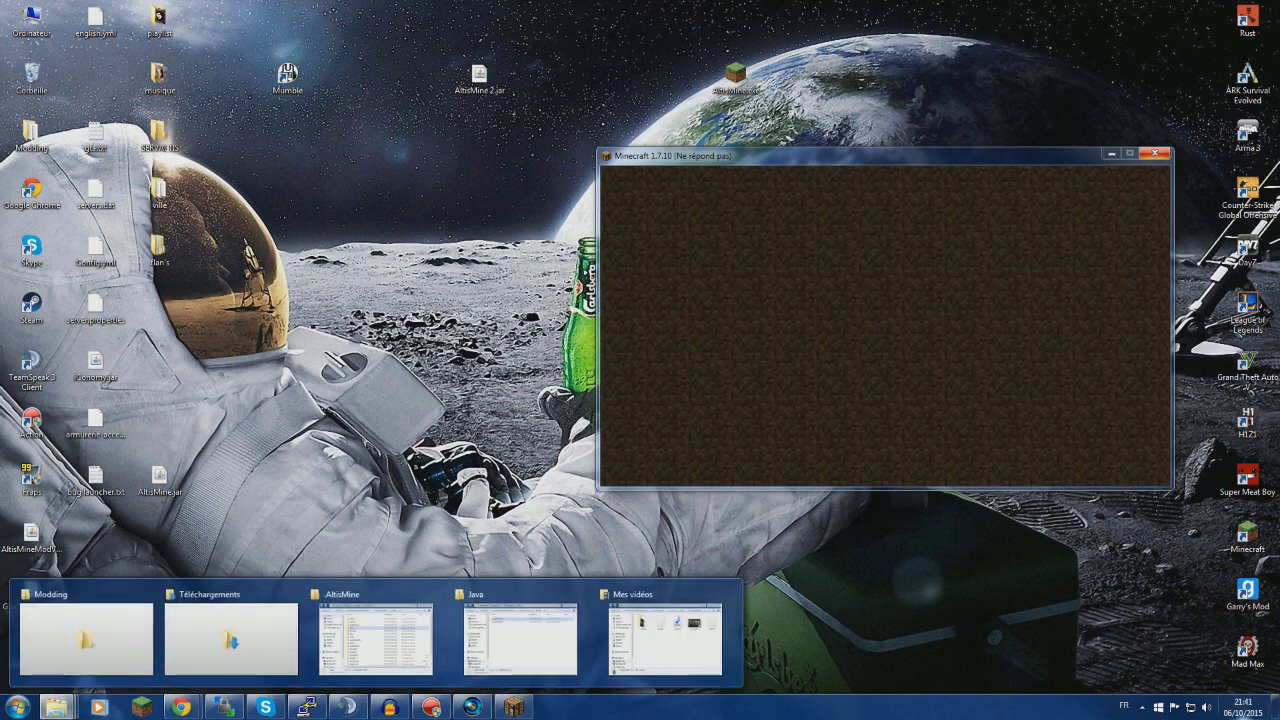
click(1244, 706)
click(988, 563)
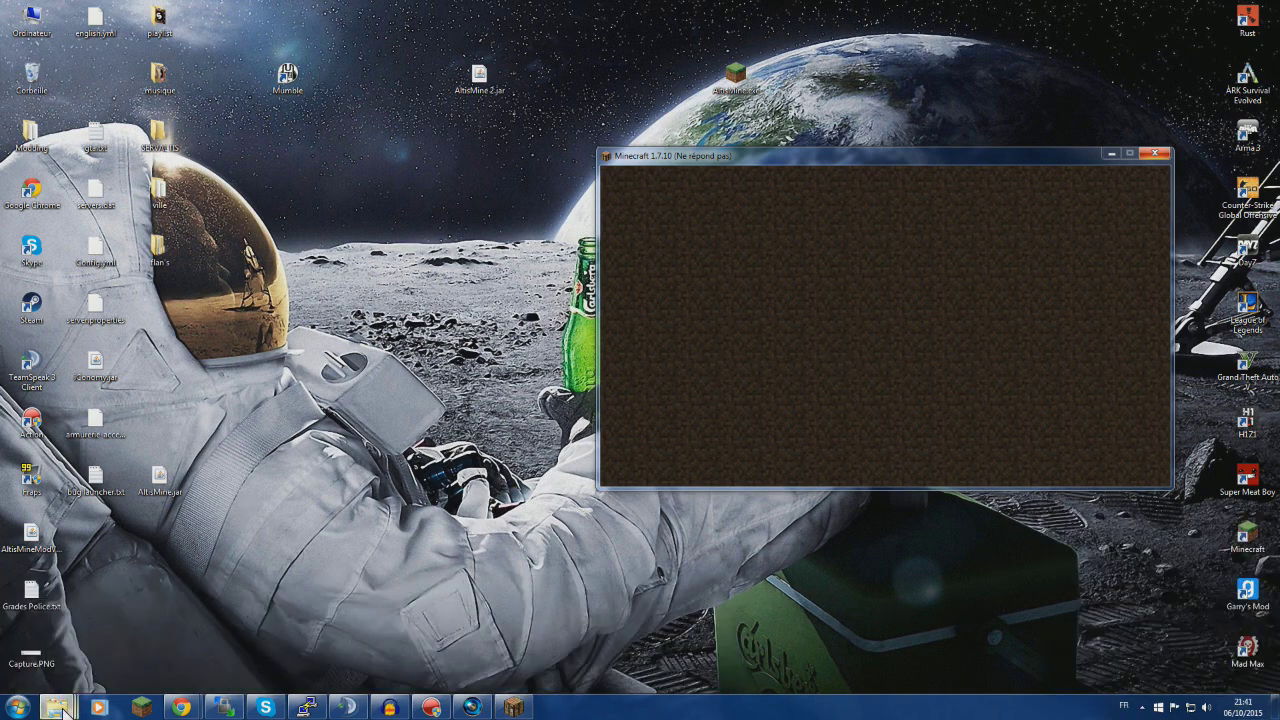
mouse_move(57, 707)
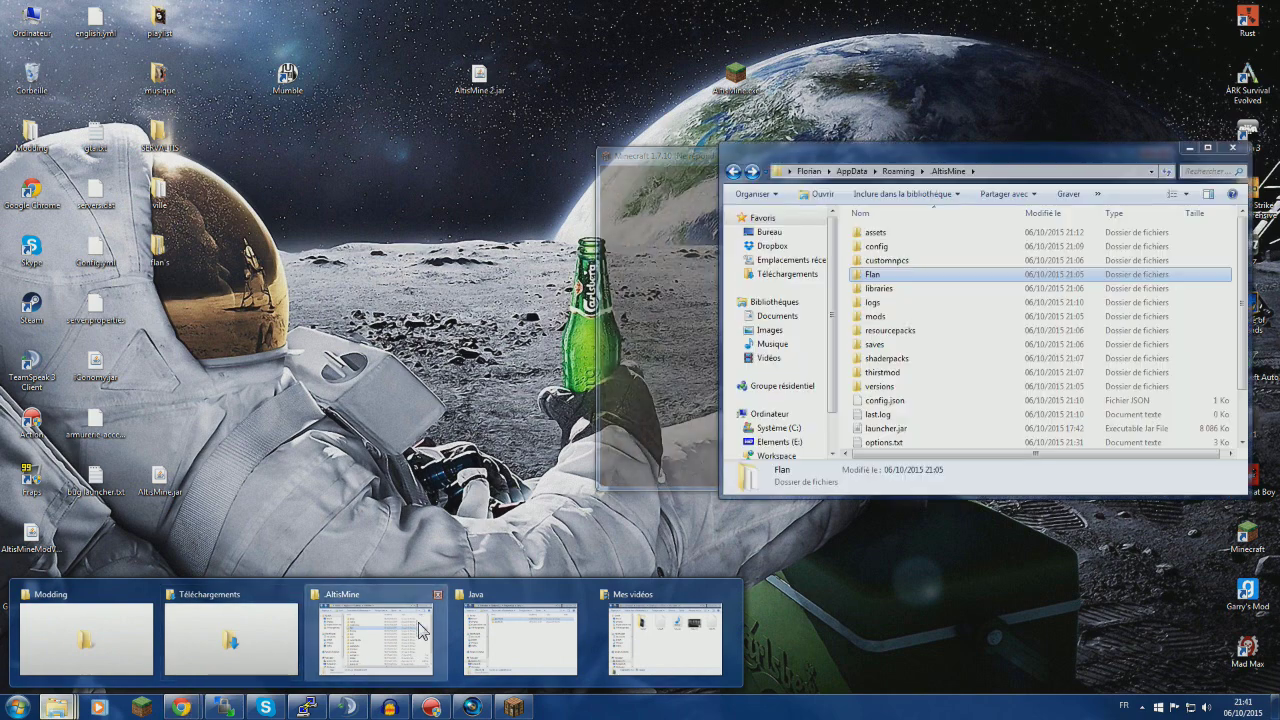
click(376, 625)
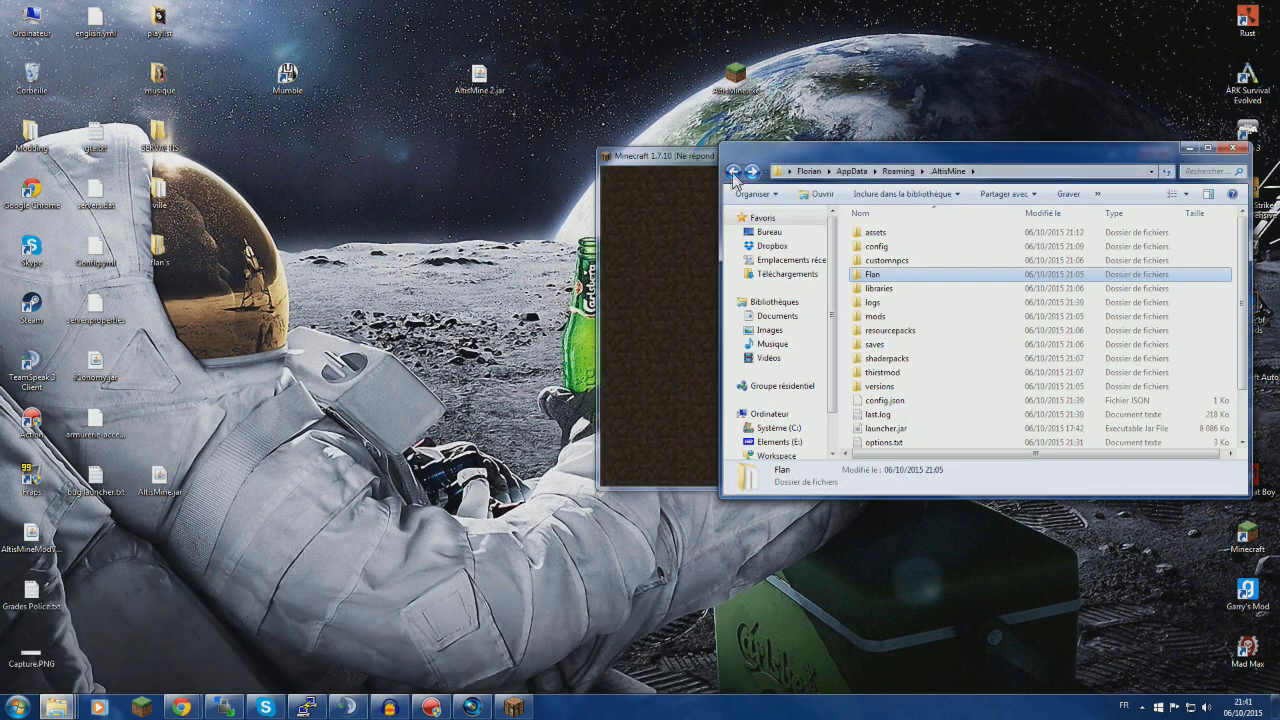
click(735, 173)
drag(897, 153, 942, 172)
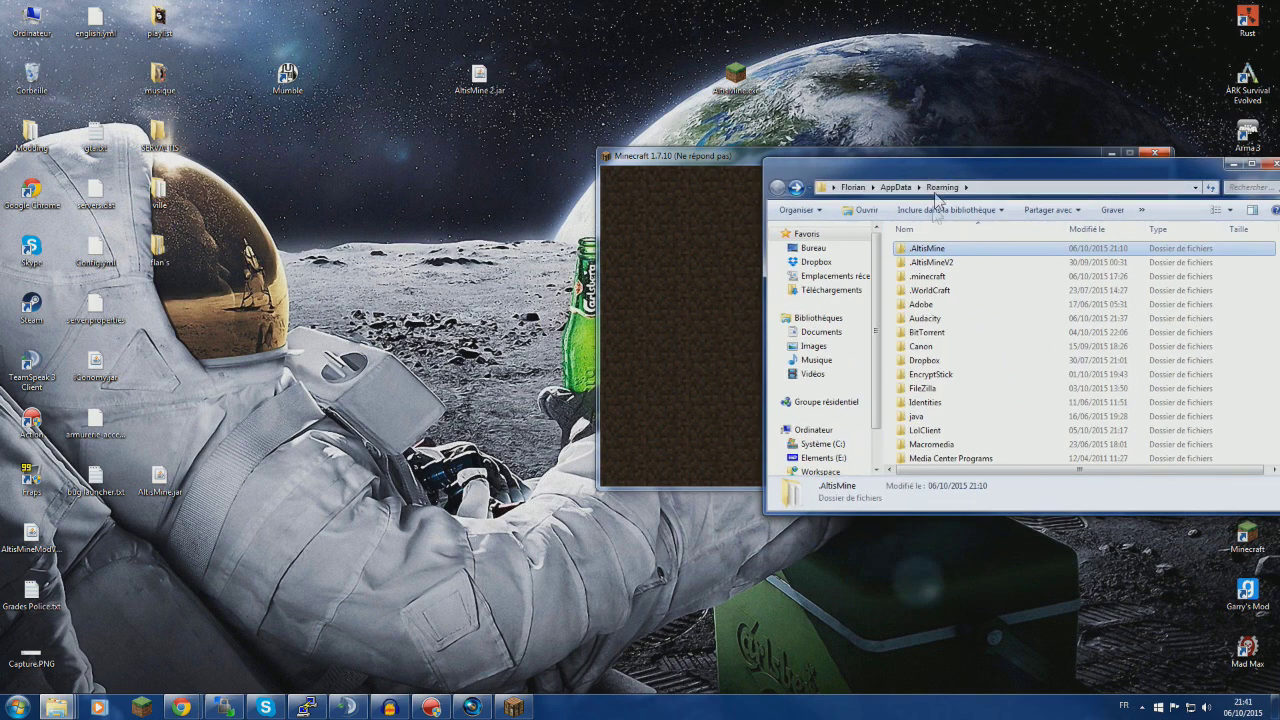
click(935, 263)
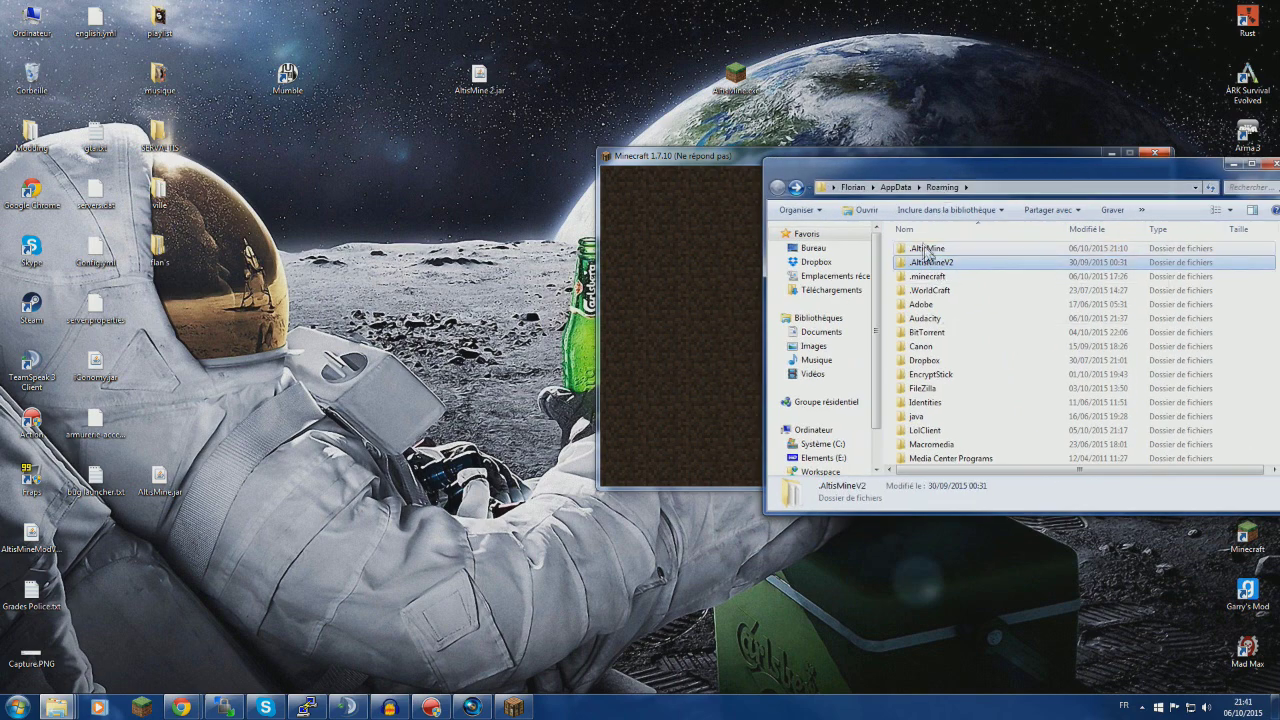
Open the .AltisMine folder, look into its Flan subfolder, and minimize the folder window.
double_click(928, 249)
click(920, 292)
drag(1150, 168, 902, 195)
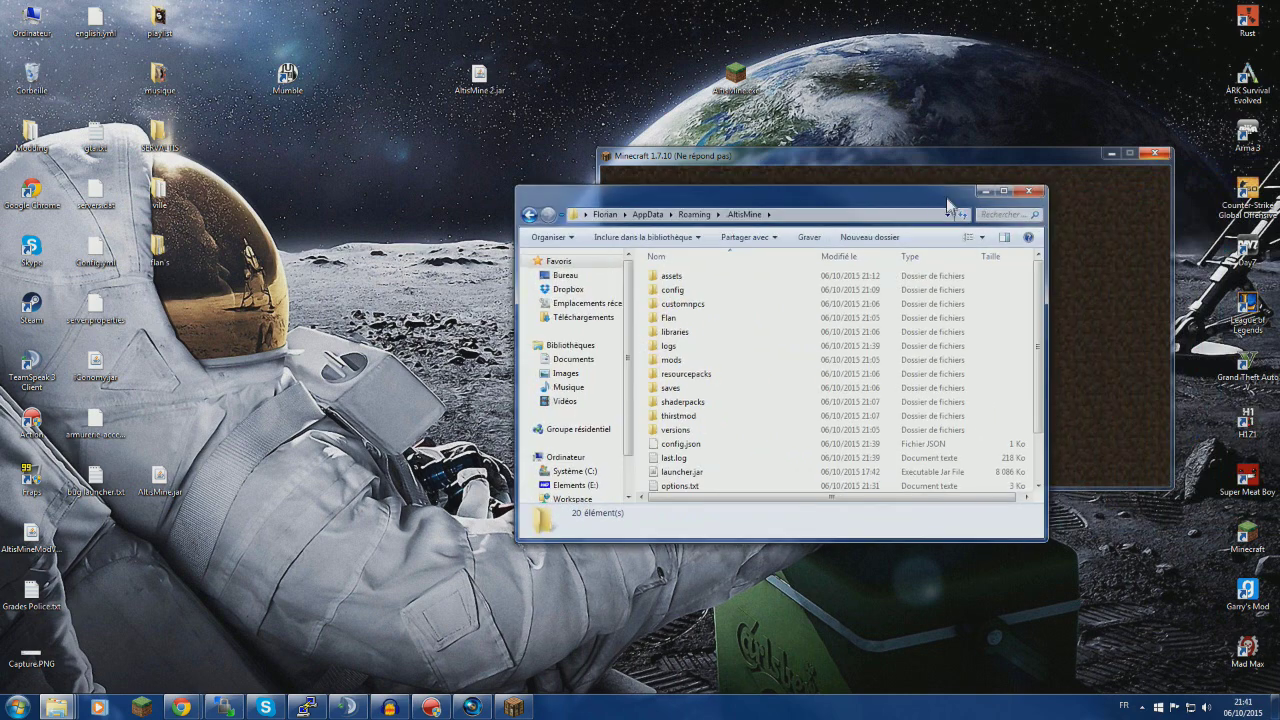
double_click(668, 318)
click(529, 214)
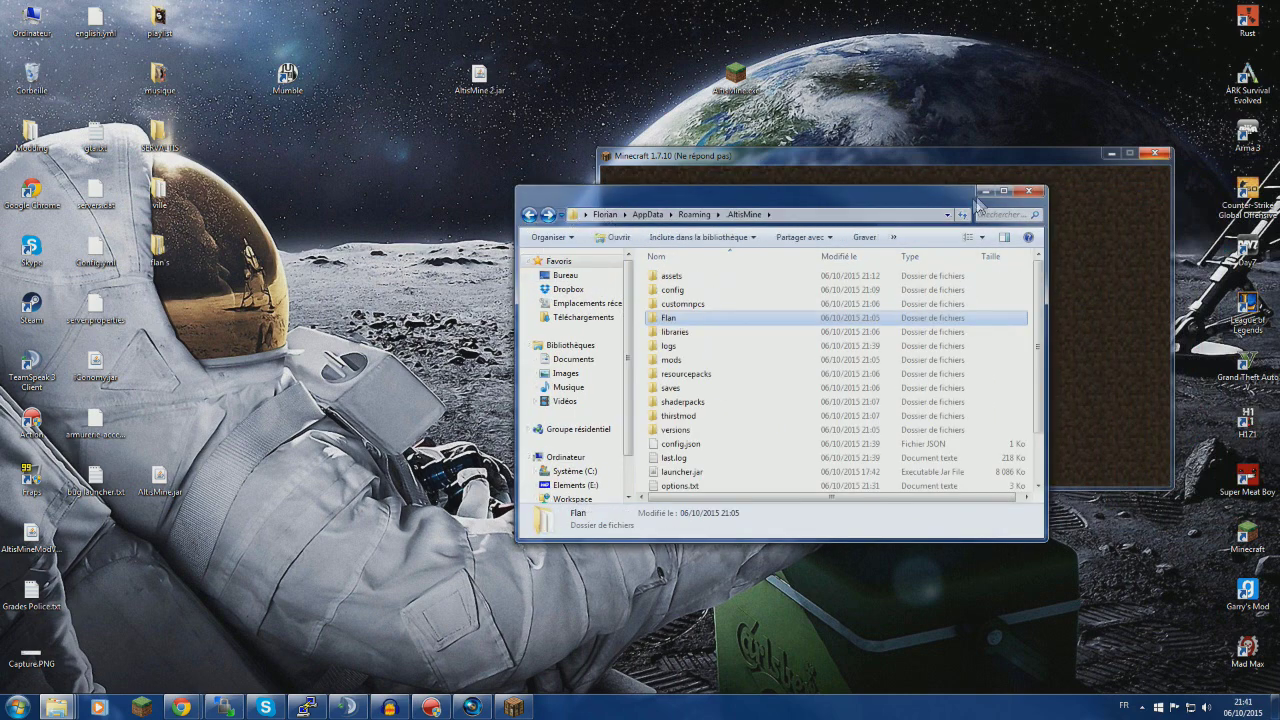
click(984, 190)
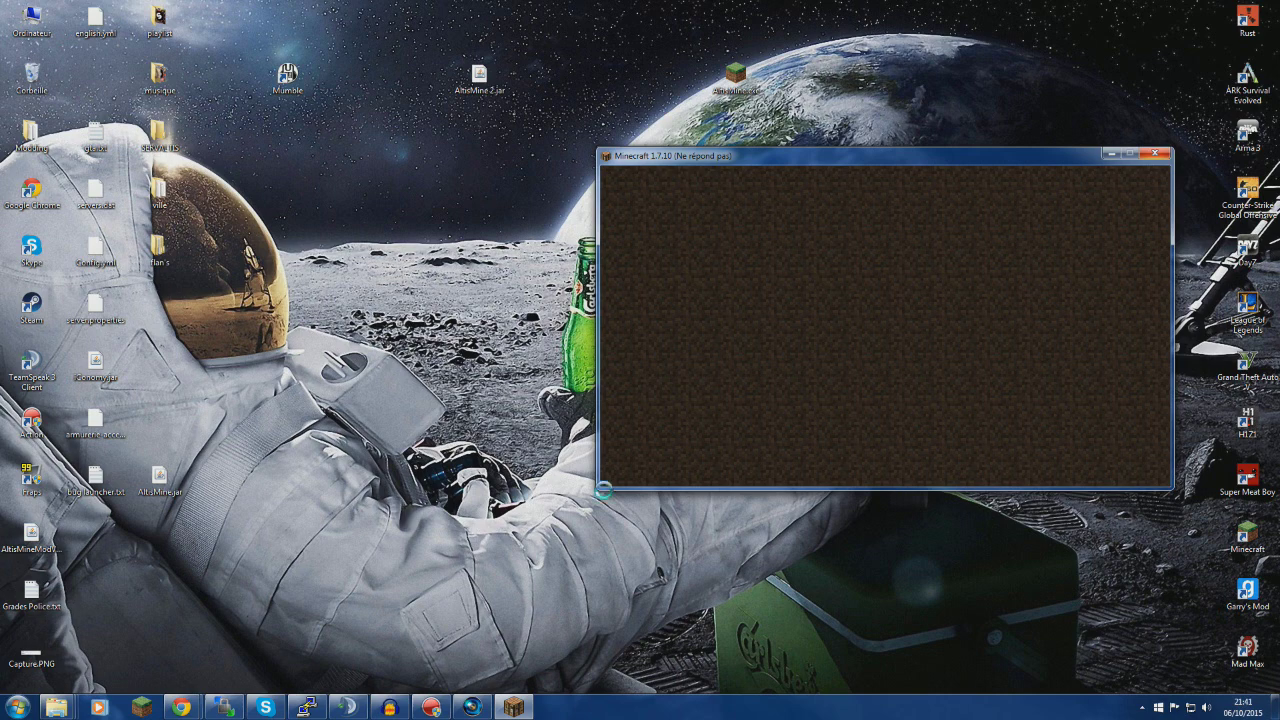
Run the /GM chat command in Minecraft to switch to creative mode, and open the creative inventory.
key(Tab)
key(t)
text(/GM 1)
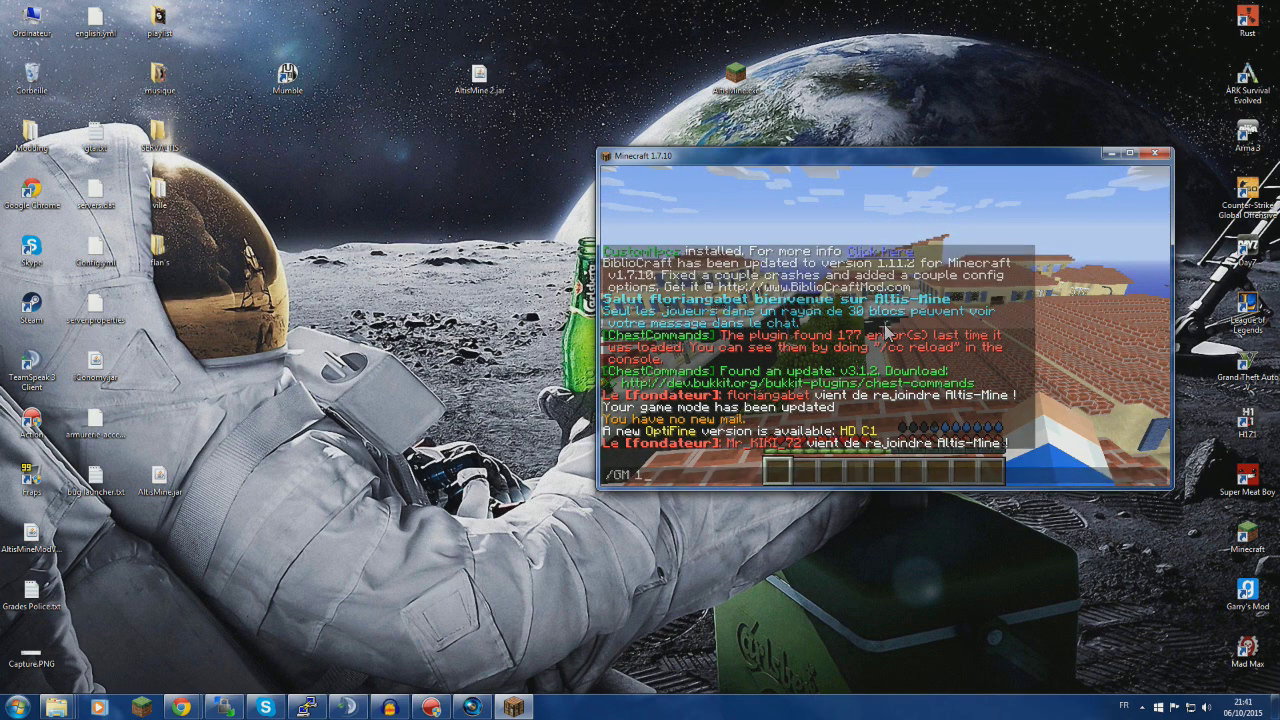
key(Return)
key(e)
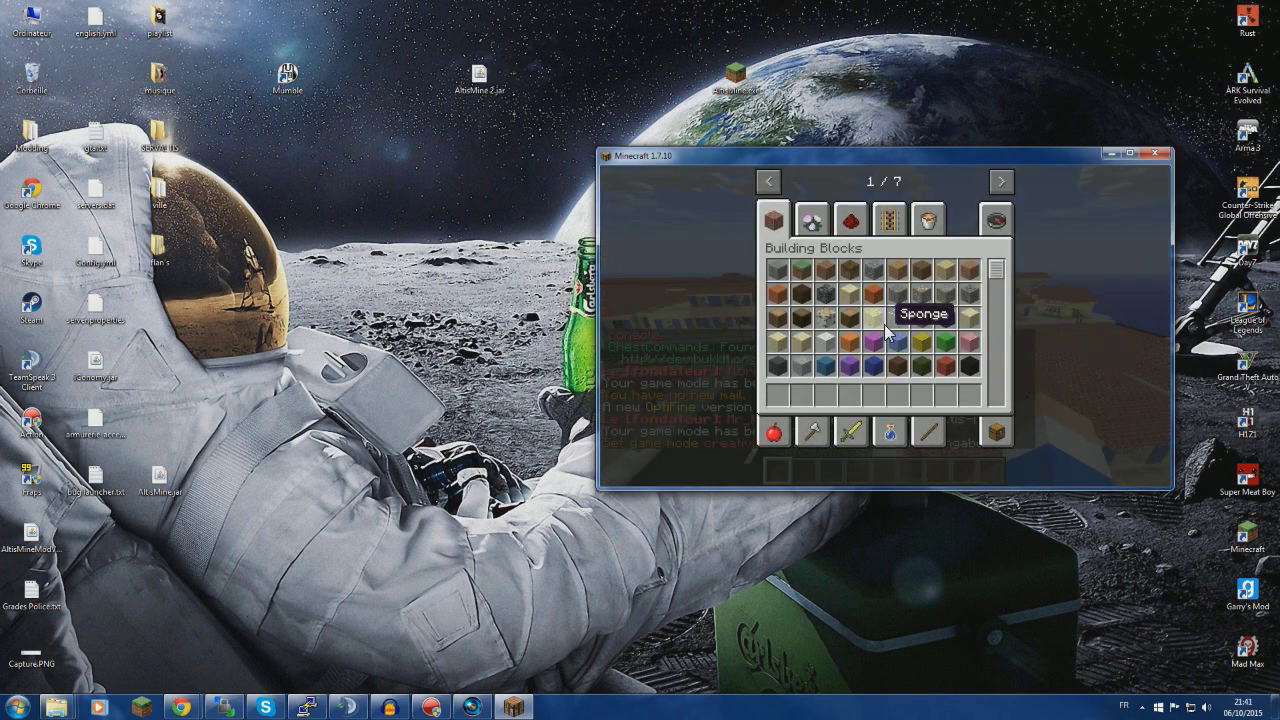
Launch Mumble, look at the form for adding a new server, and close it without saving.
click(287, 78)
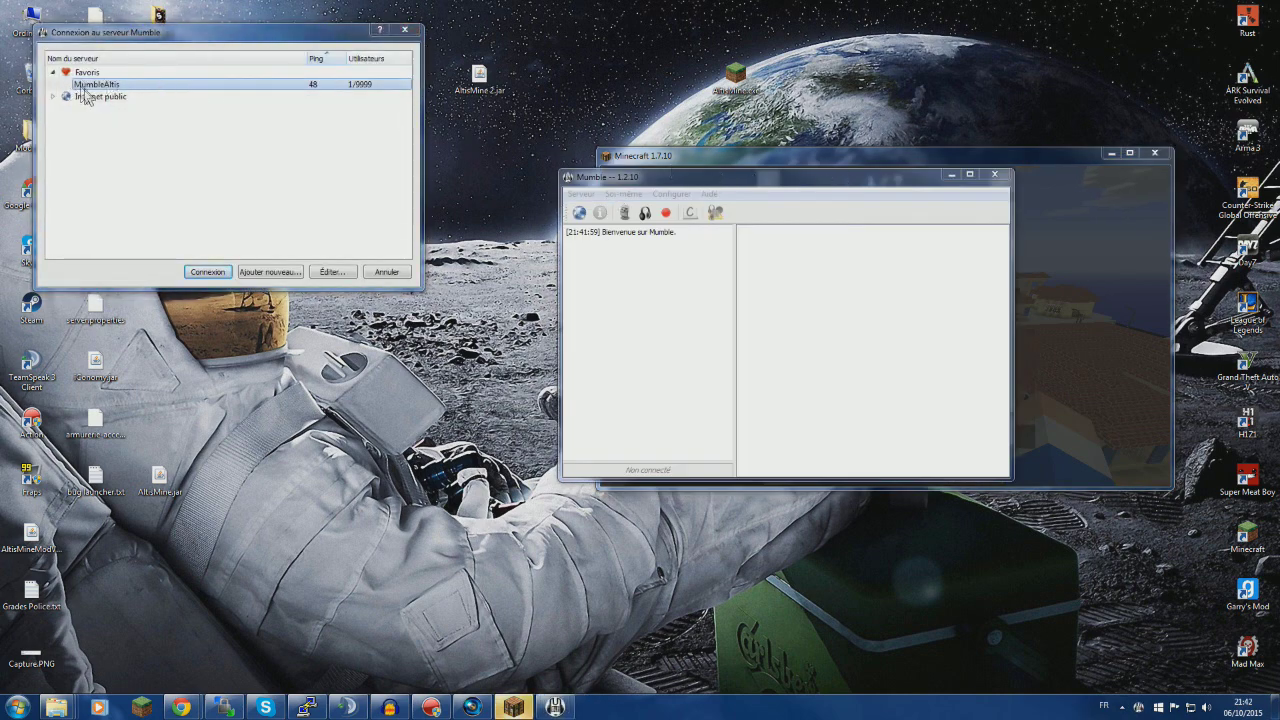
click(270, 271)
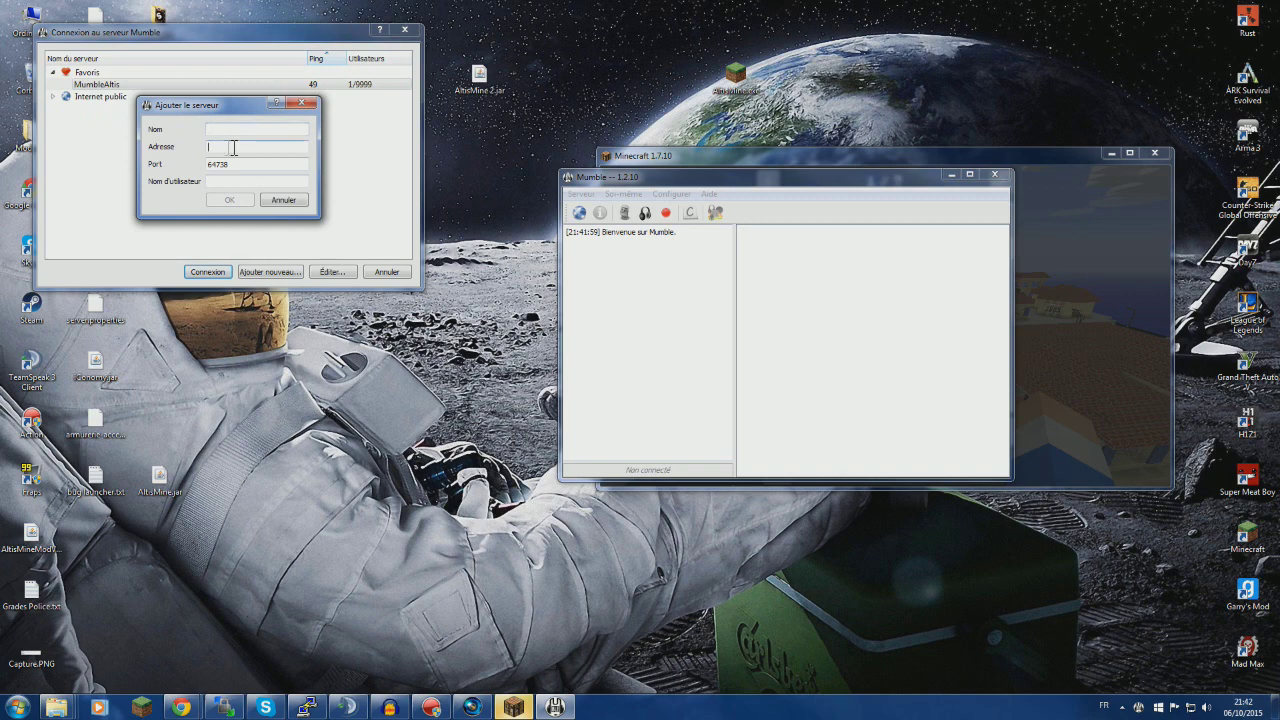
click(301, 103)
Open the MumbleAltis server entry for editing, go through its address, port, username and password fields, and confirm it.
click(333, 272)
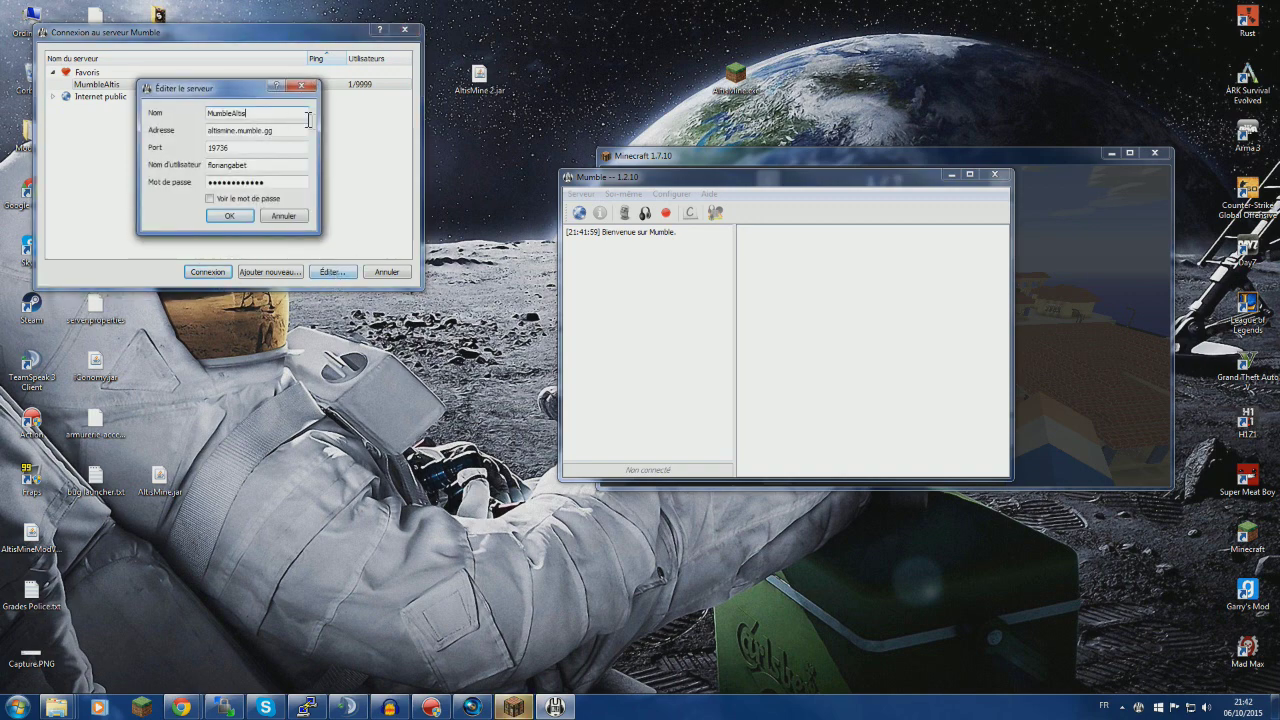
drag(284, 130, 112, 132)
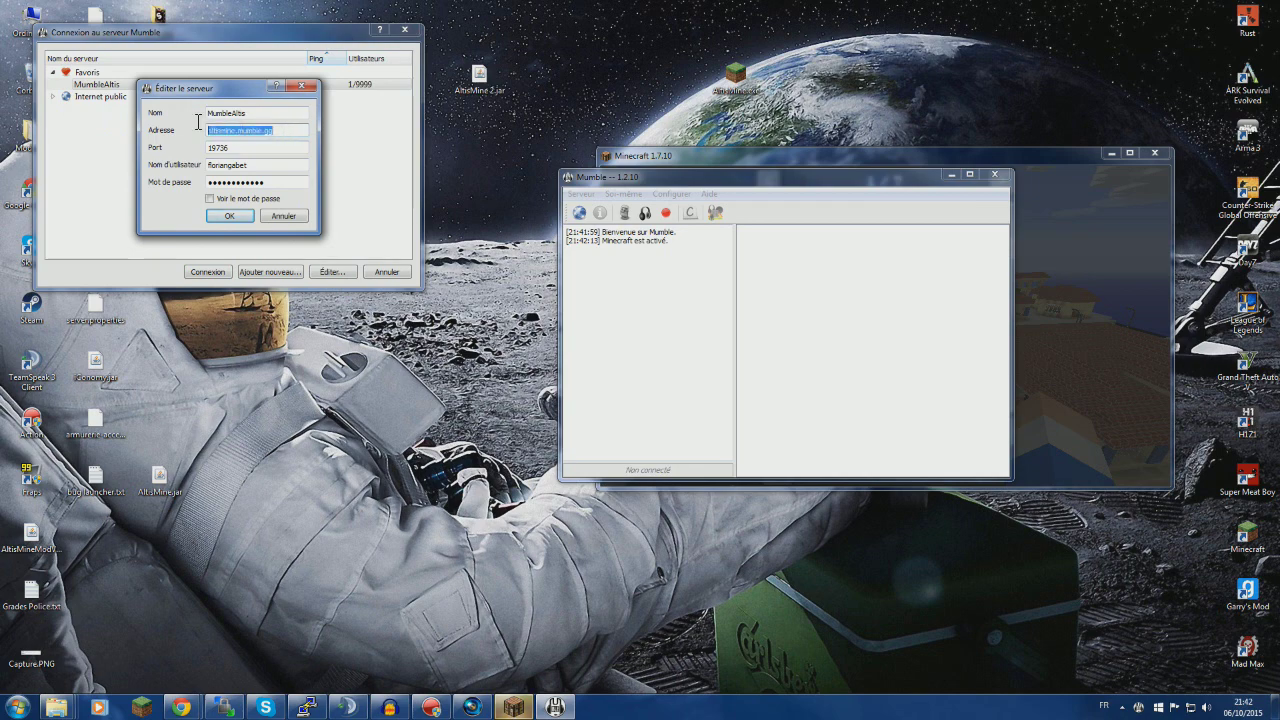
double_click(230, 148)
double_click(260, 167)
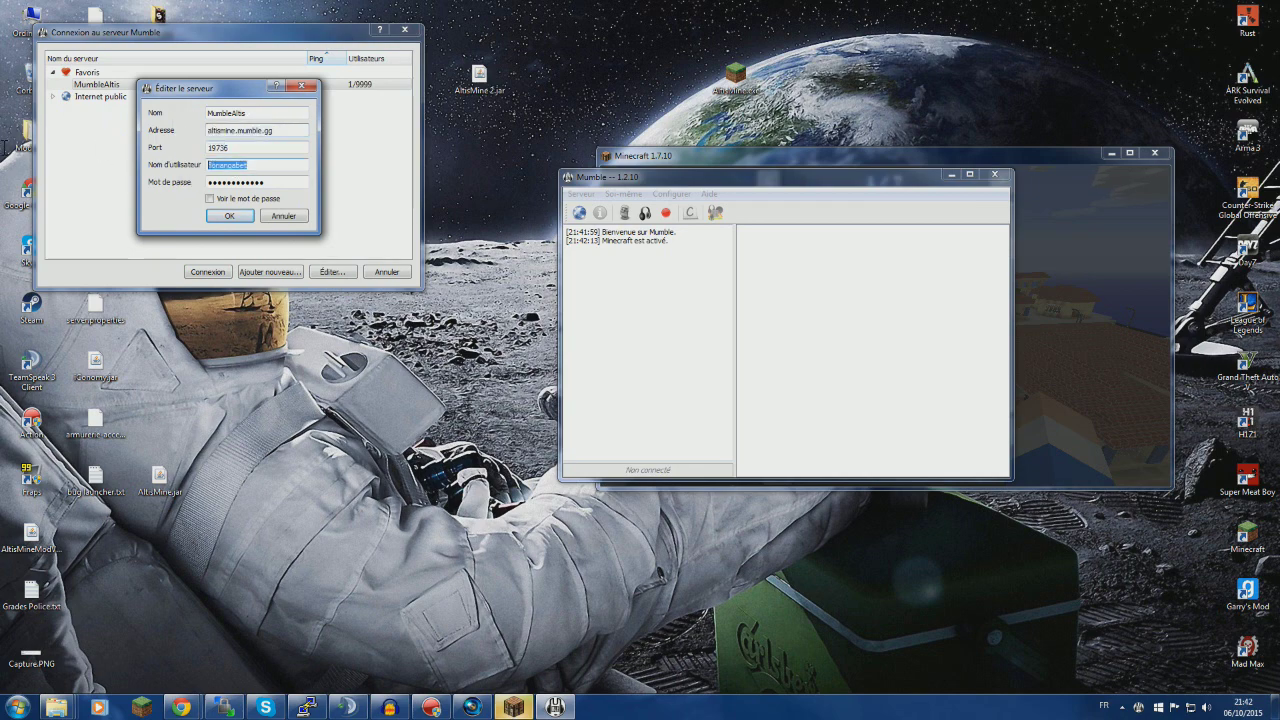
double_click(278, 181)
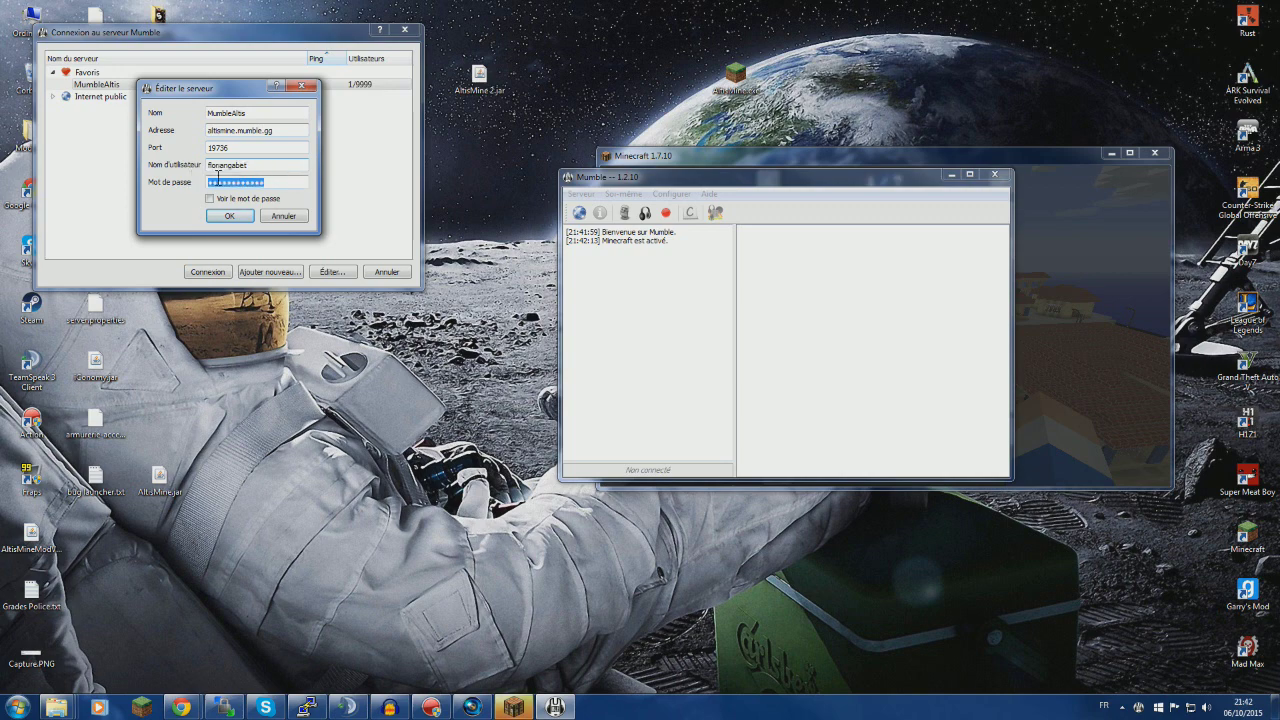
click(268, 170)
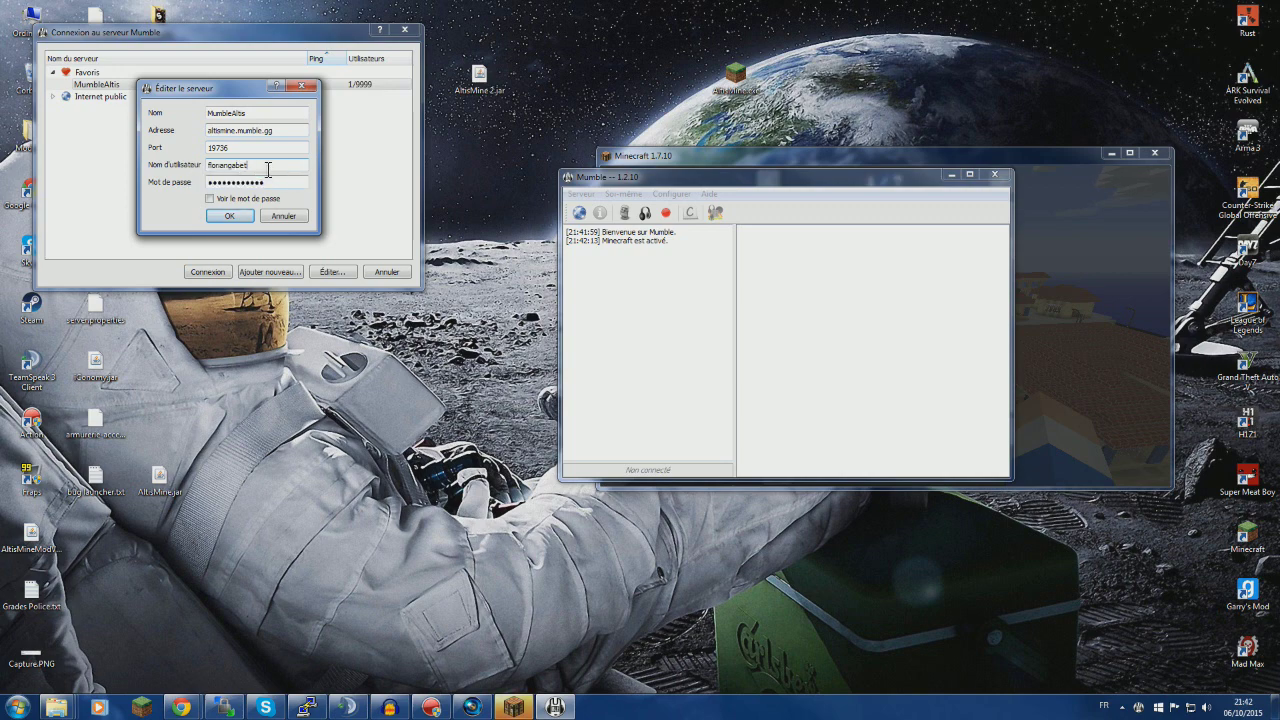
click(229, 217)
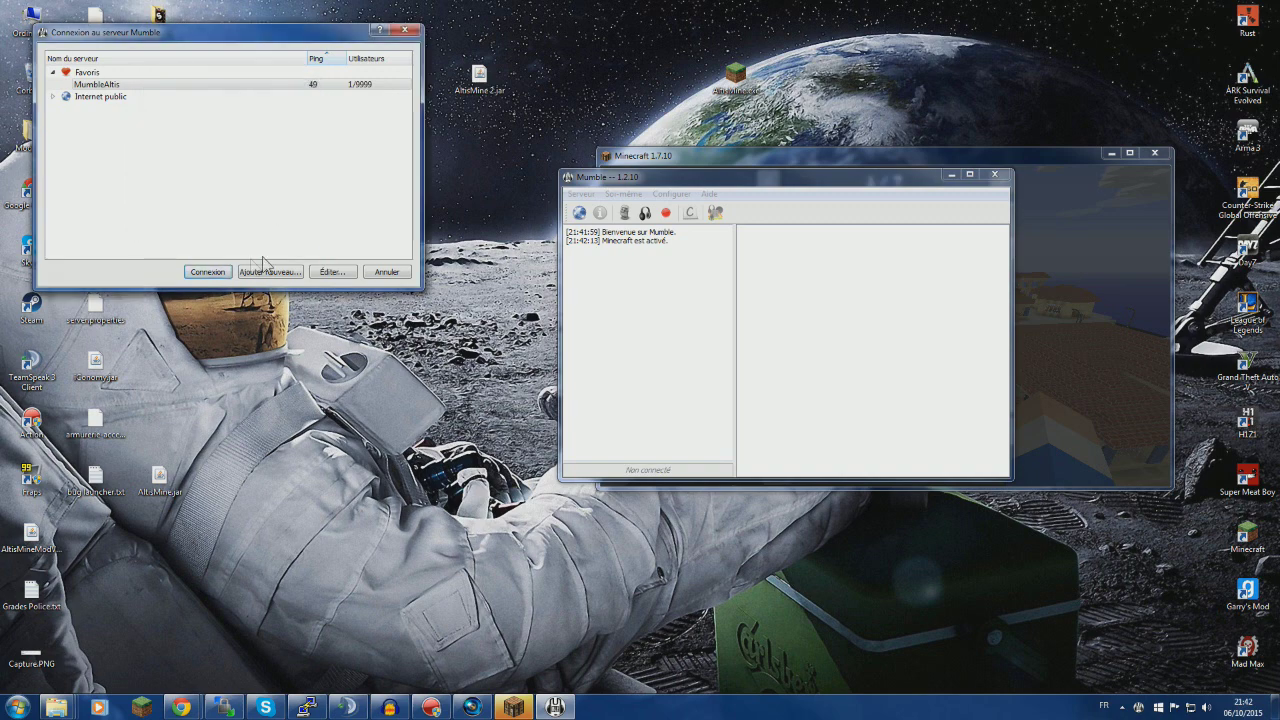
Connect to the MumbleAltis server and move the Mumble window clear of the Minecraft inventory.
click(207, 272)
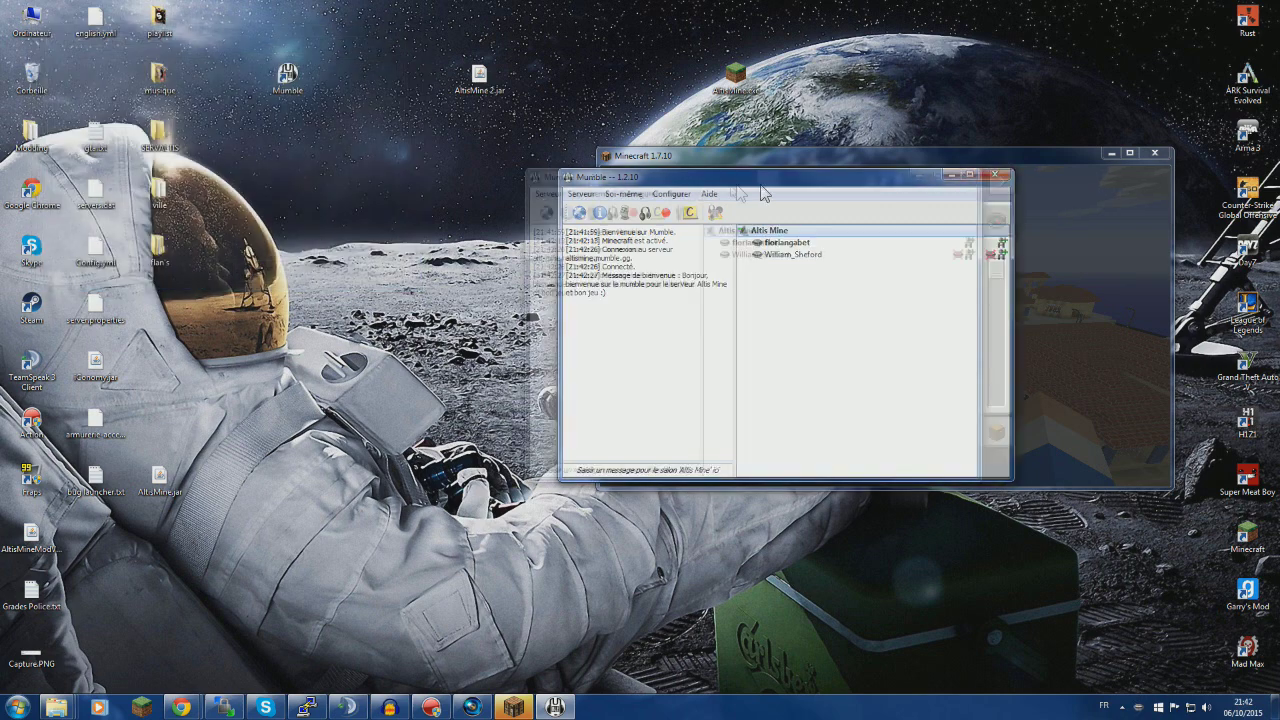
drag(763, 189, 370, 140)
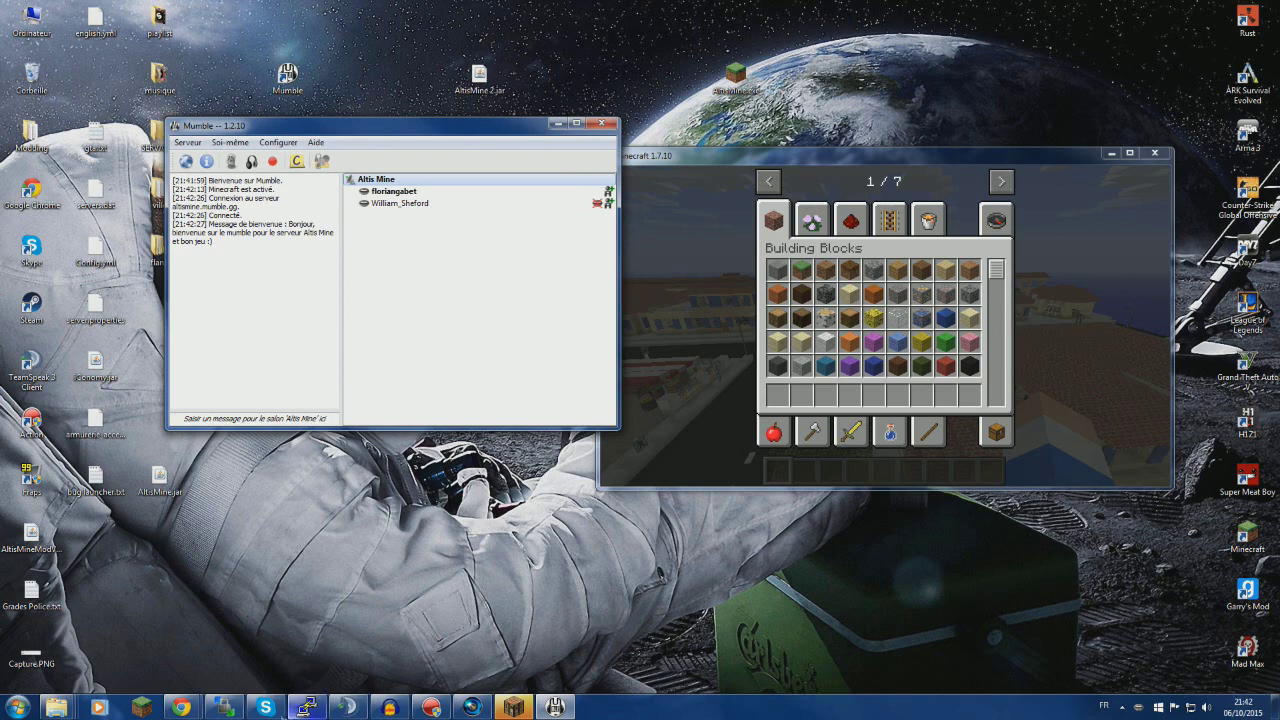
click(349, 708)
drag(900, 148, 307, 137)
drag(460, 138, 750, 177)
click(391, 128)
click(286, 146)
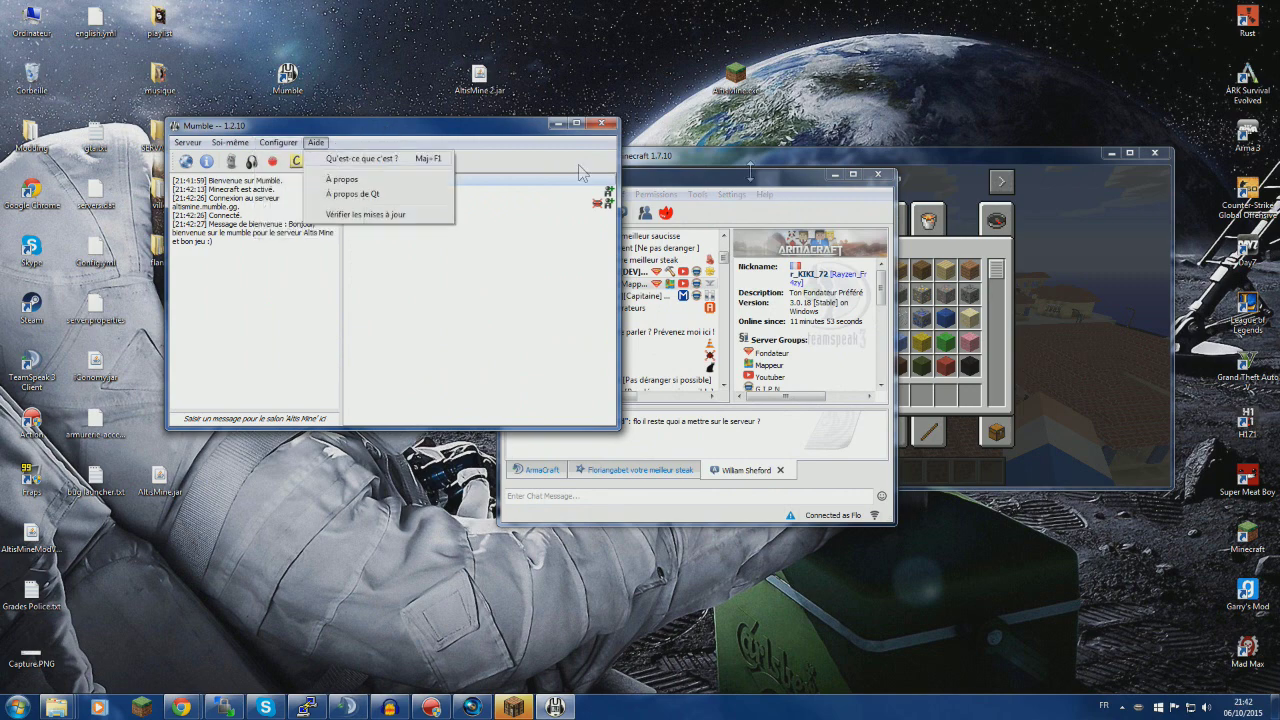
click(835, 174)
Open Mumble's configuration, move its window away from Minecraft, and show the Sortie audio settings.
click(278, 142)
click(305, 159)
drag(520, 57, 324, 44)
click(186, 92)
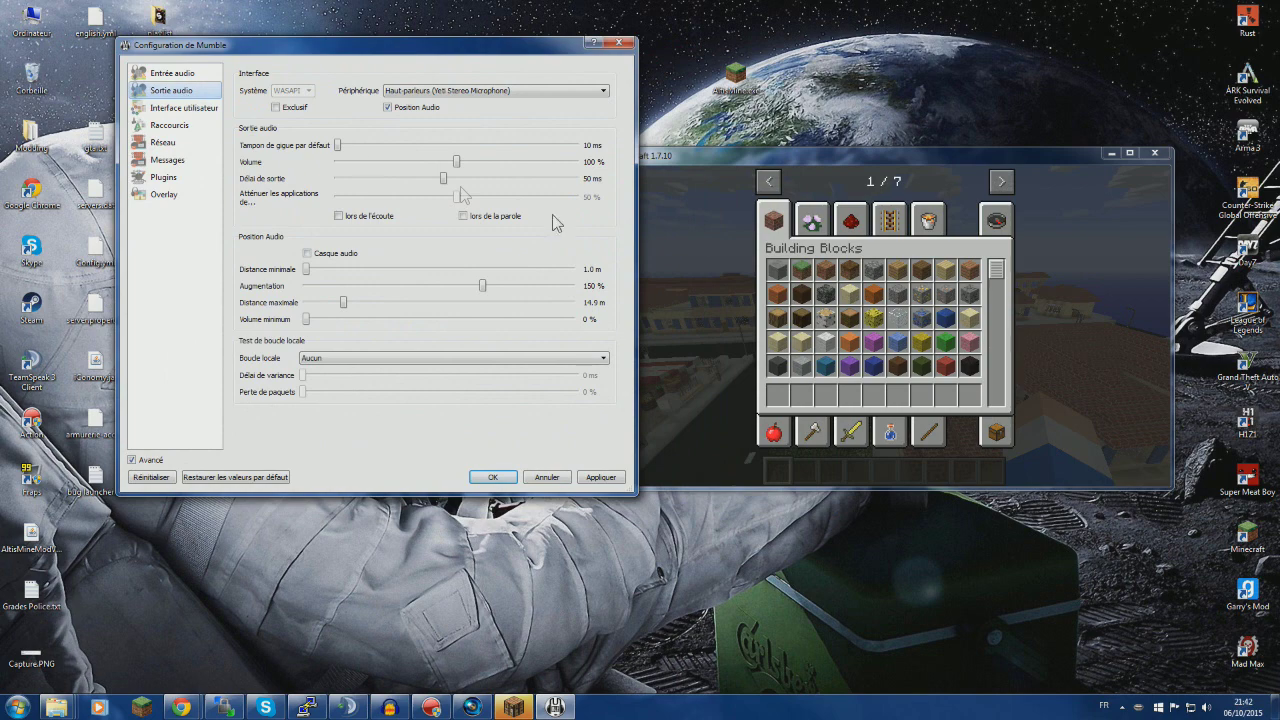
Switch to Minecraft, close the creative inventory, and return to the game view.
click(720, 264)
key(e)
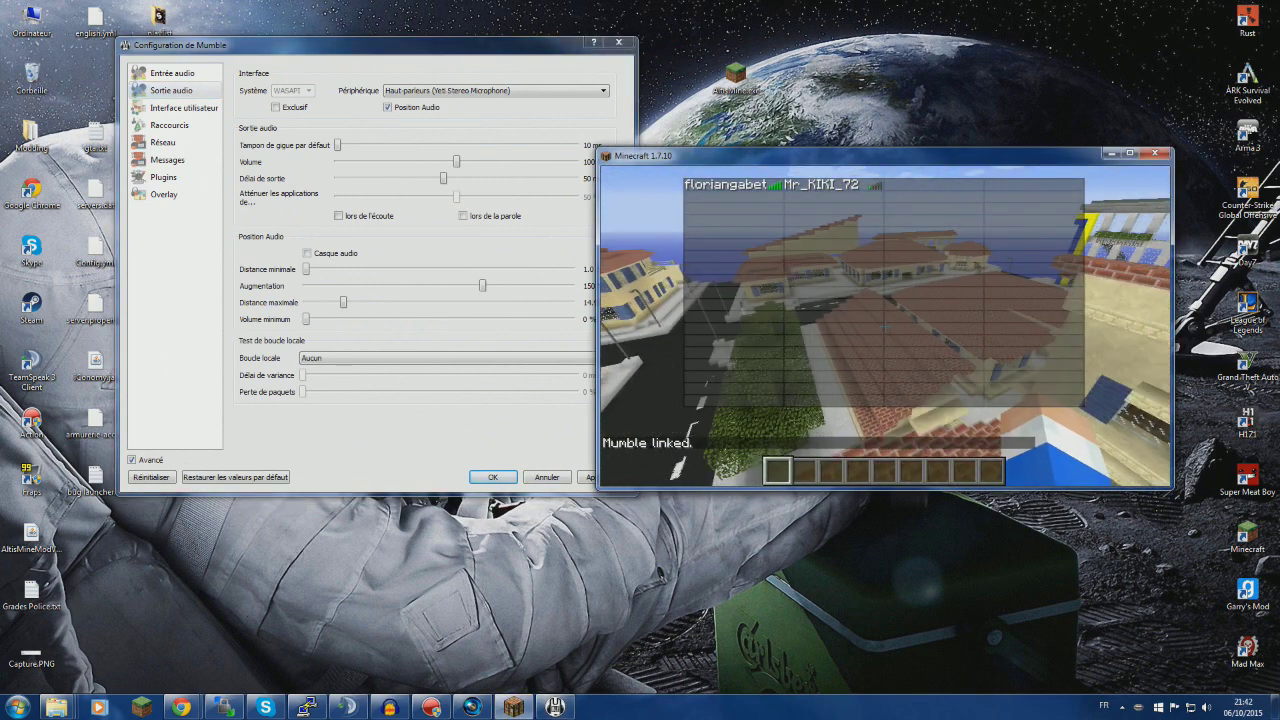
key(Escape)
key(Escape)
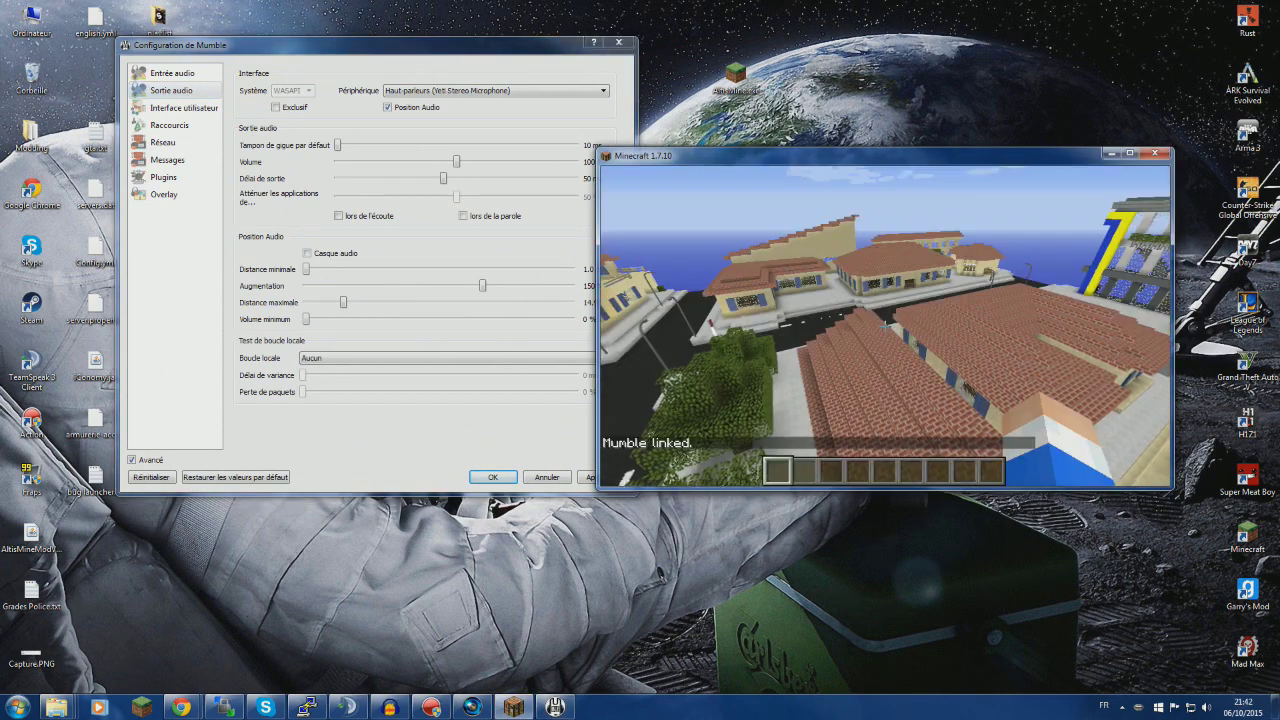
key(Escape)
key(Escape)
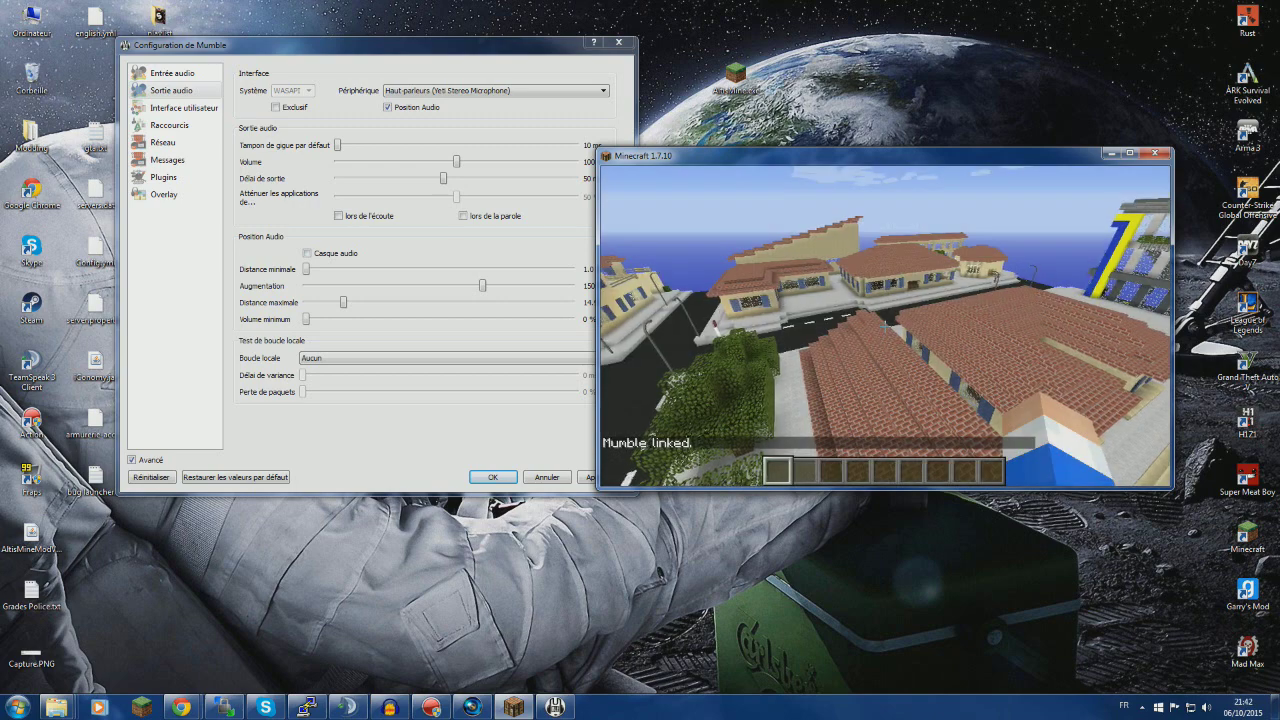
key(Escape)
key(Escape)
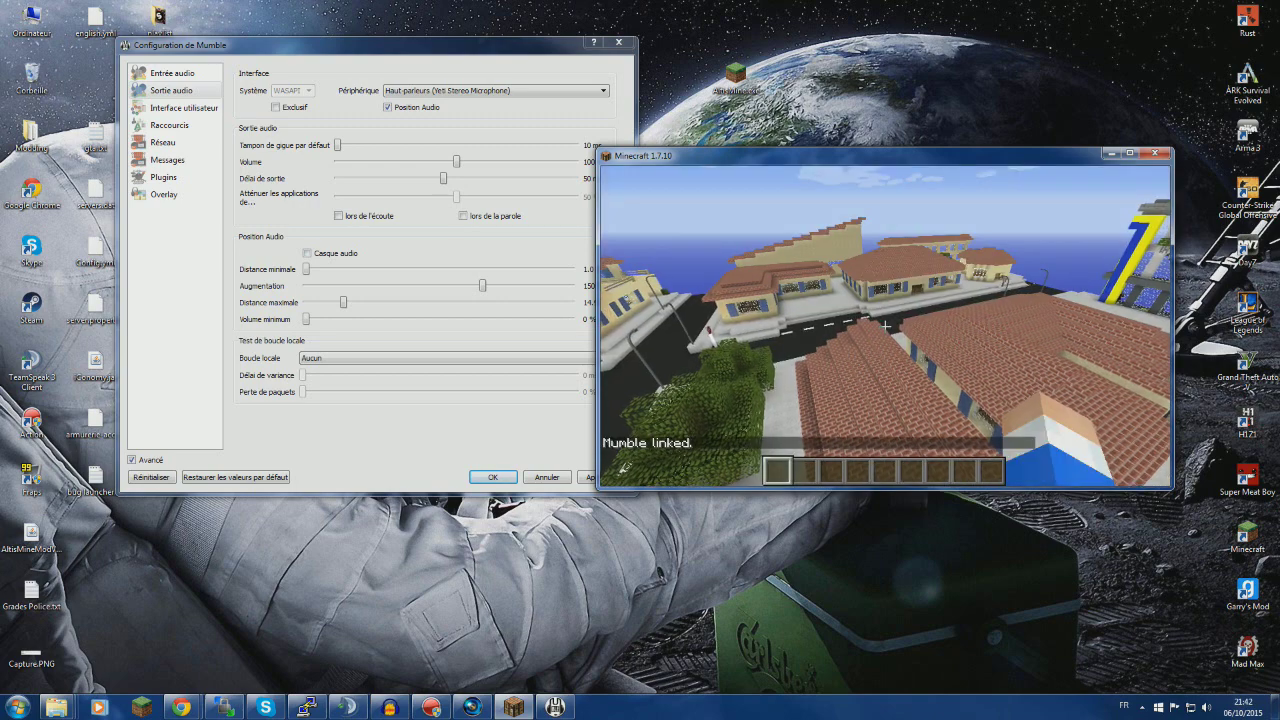
key(t)
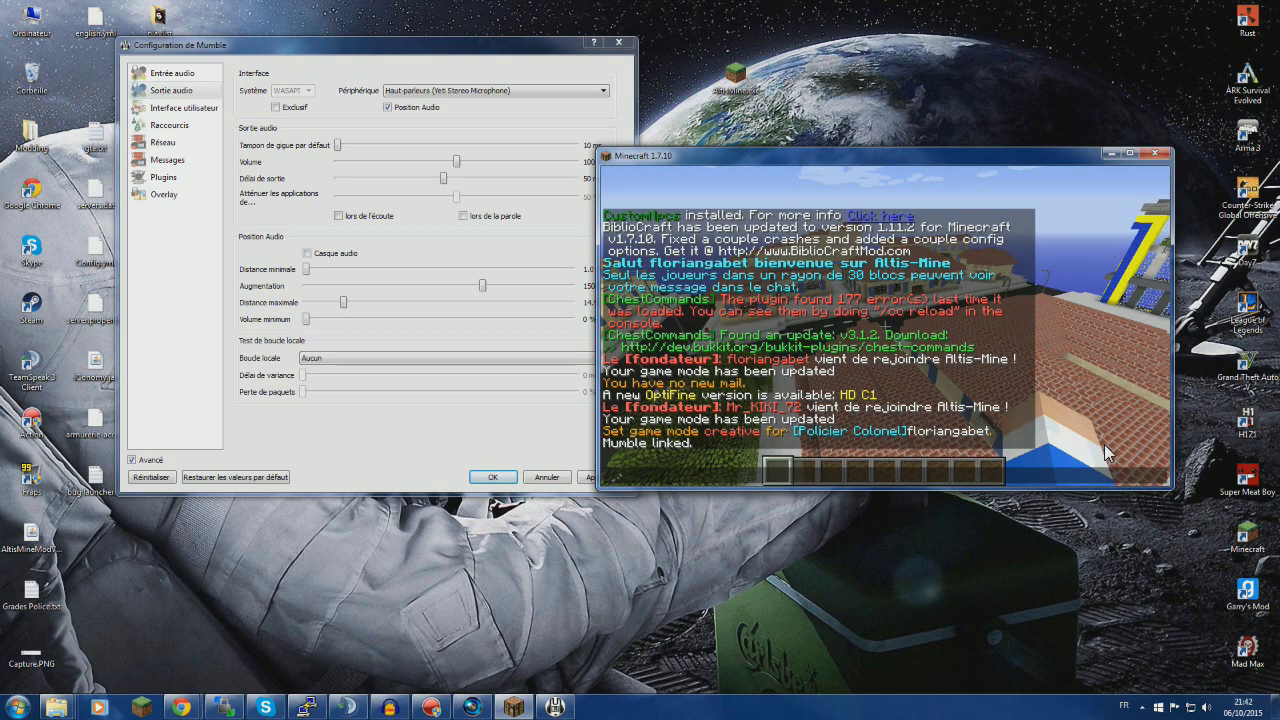
key(Escape)
key(Escape)
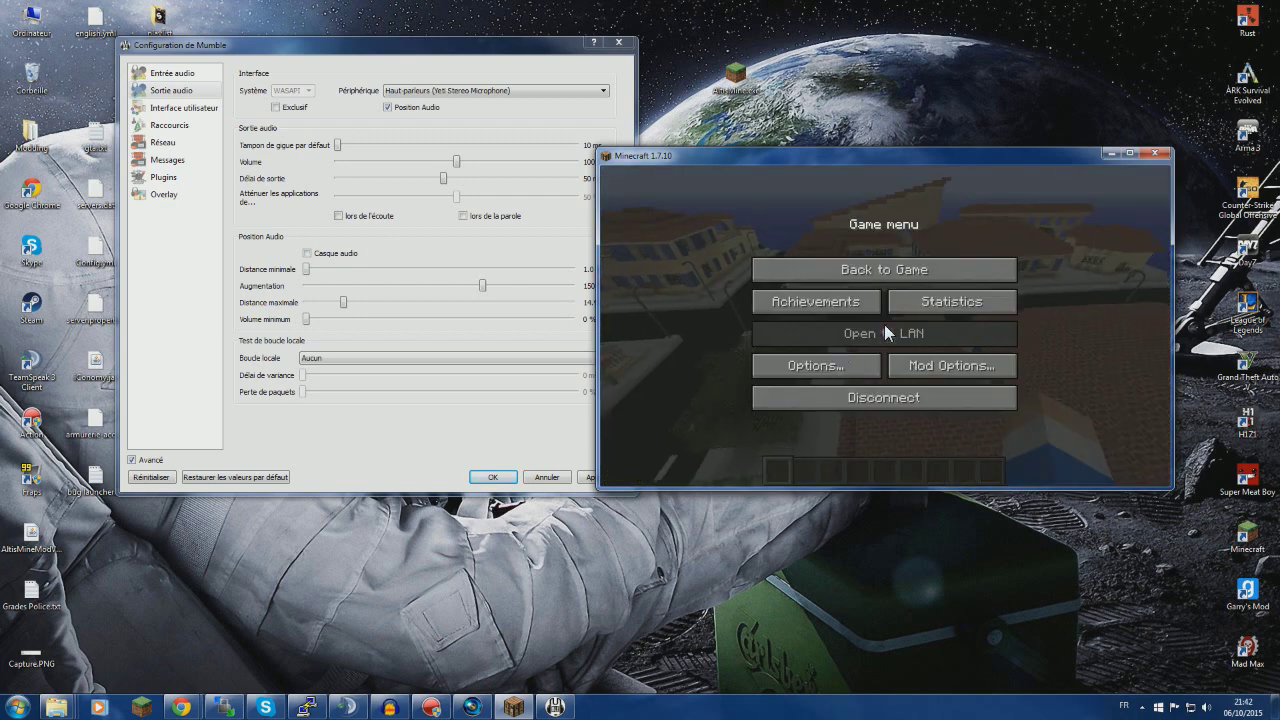
click(826, 372)
key(Escape)
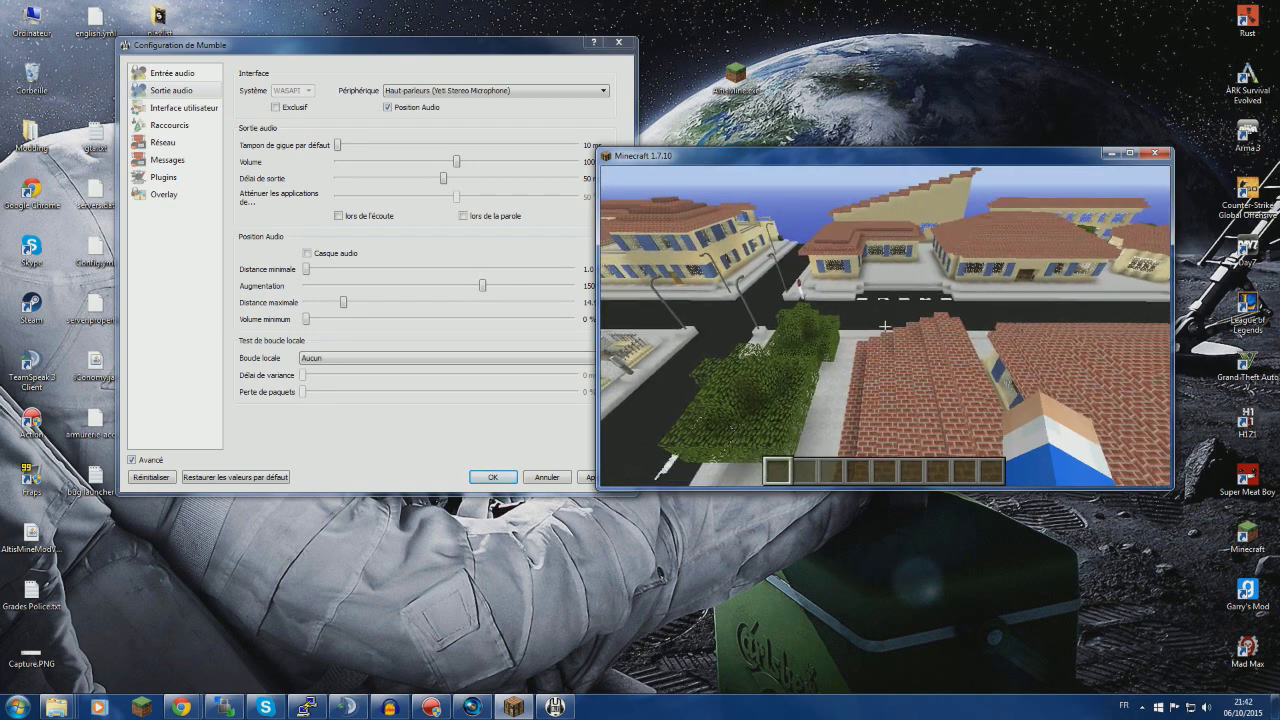
key(t)
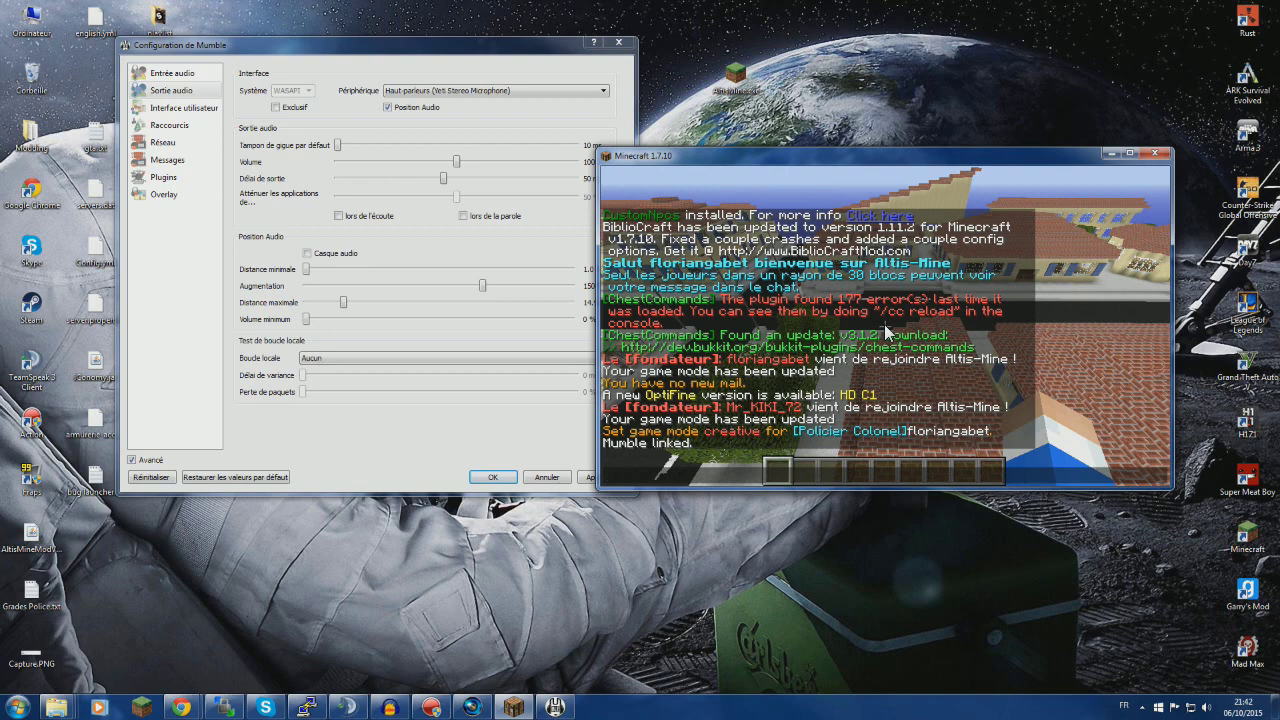
key(Escape)
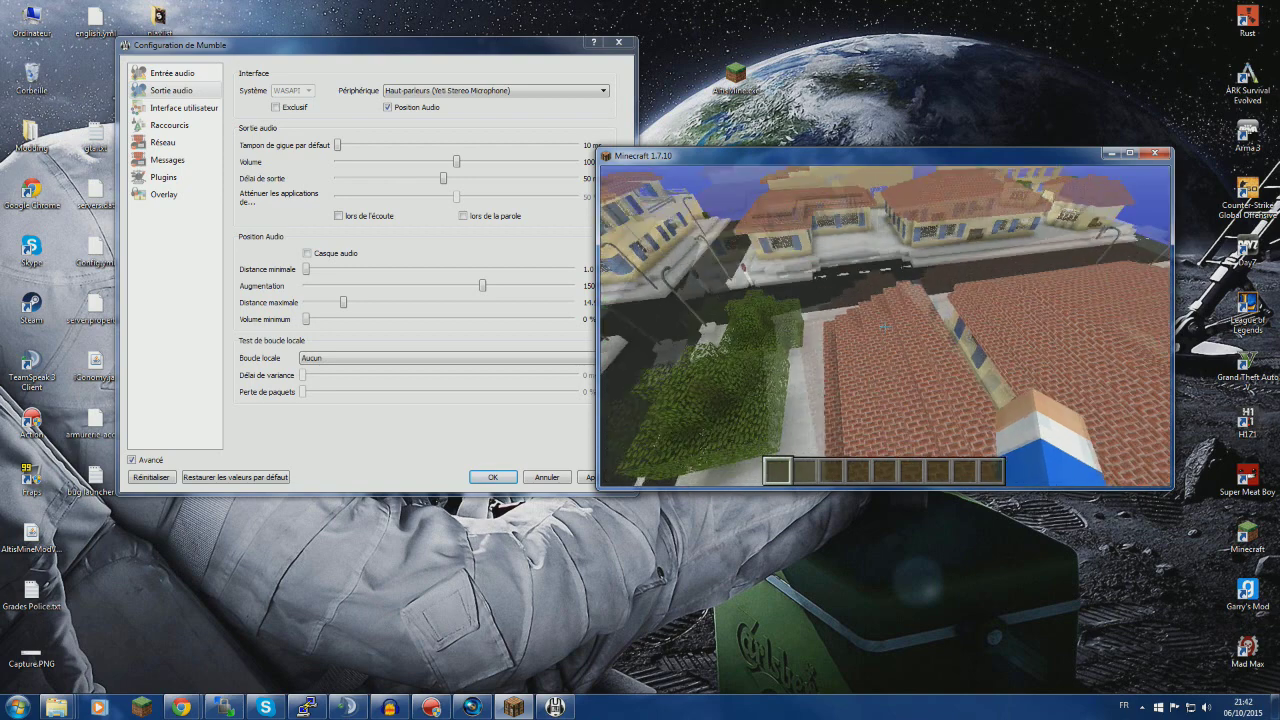
key(e)
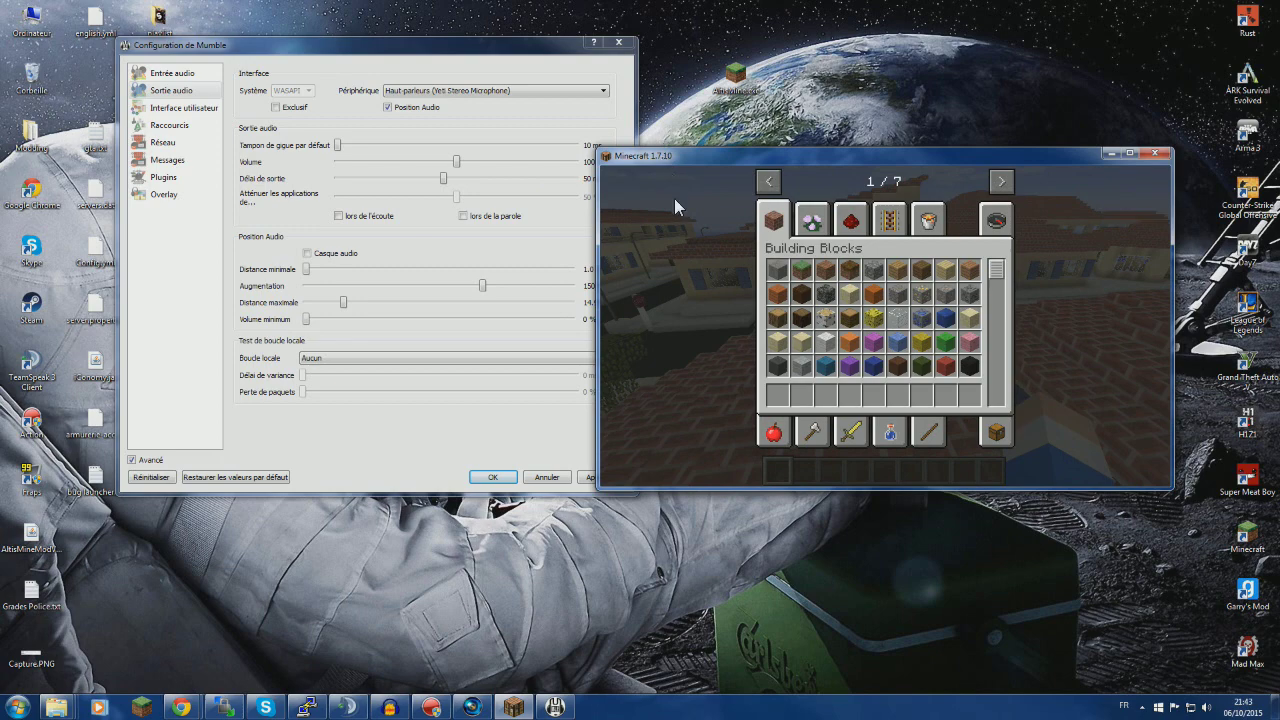
key(e)
Open the Minecraft chat, place the game and Mumble configuration windows side by side, and select the Distance minimale slider.
key(t)
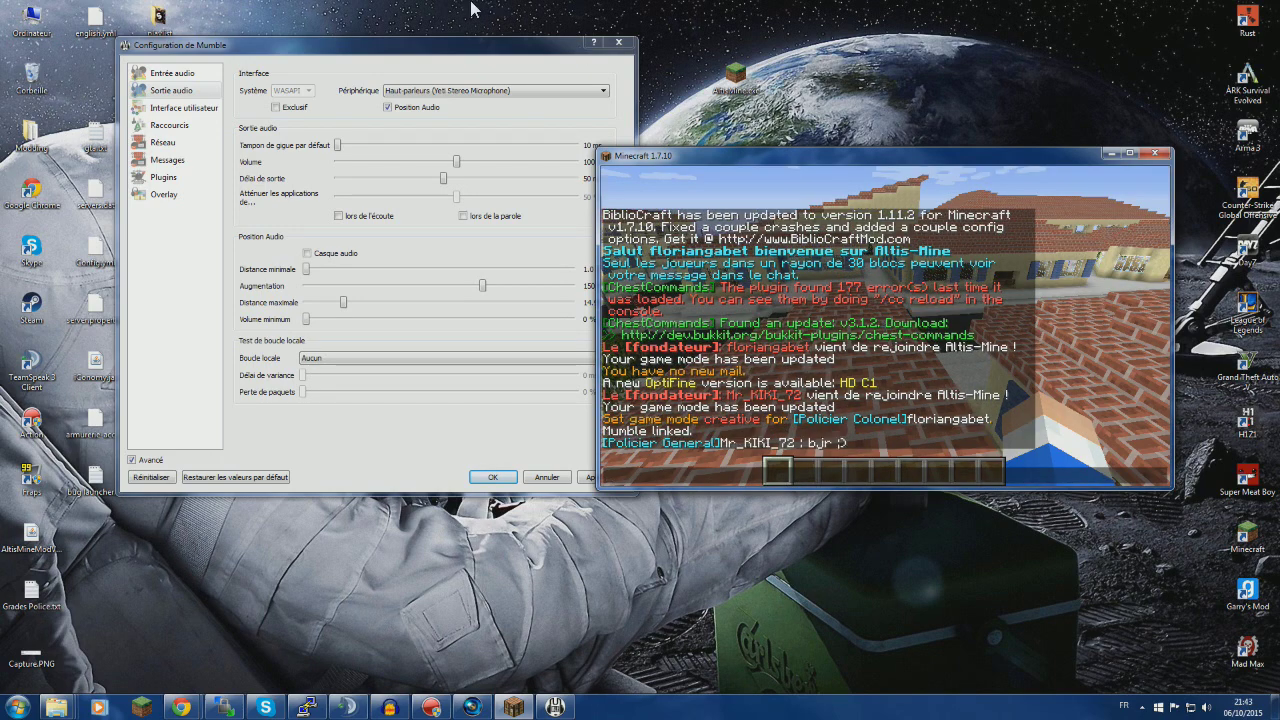
drag(1015, 160, 1117, 154)
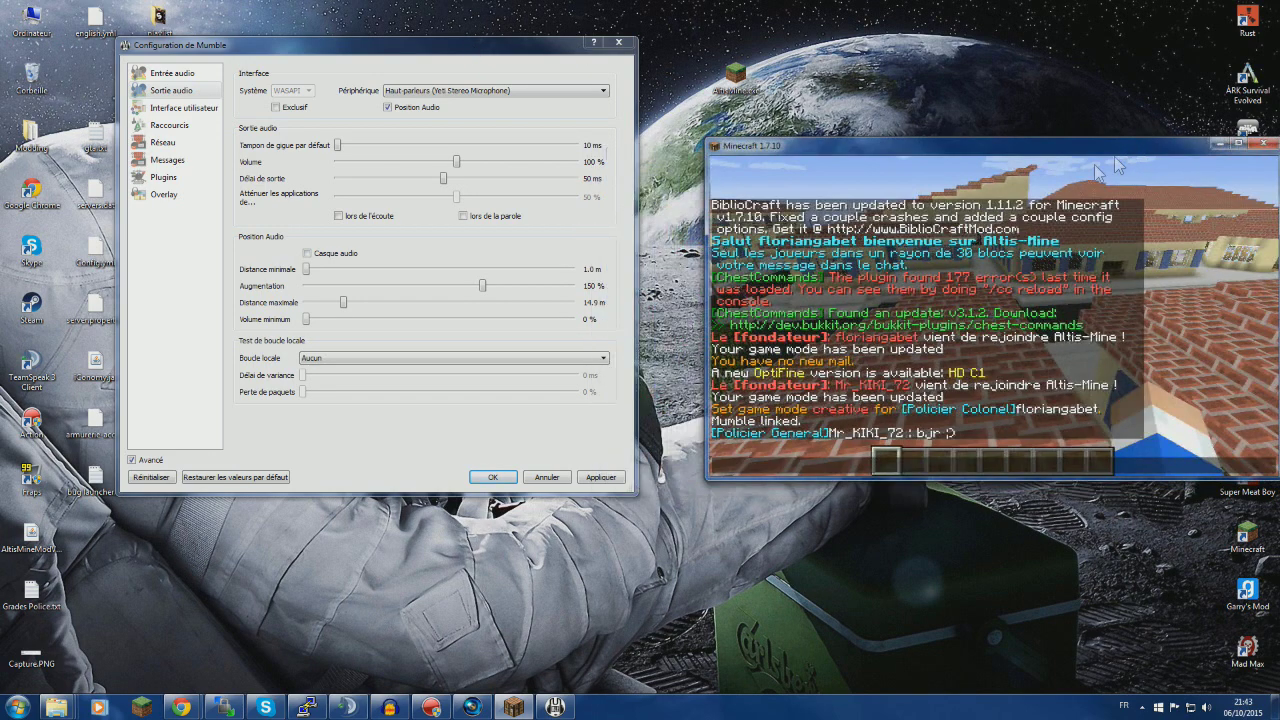
click(538, 45)
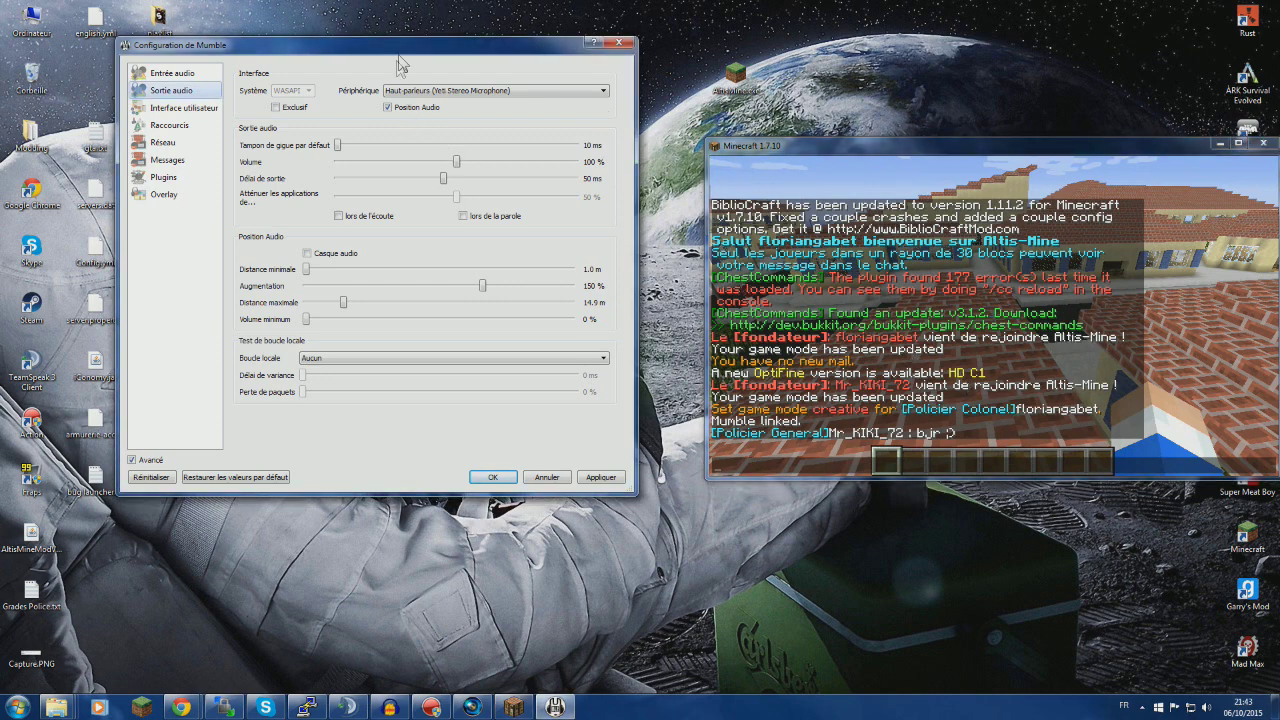
drag(399, 43, 404, 44)
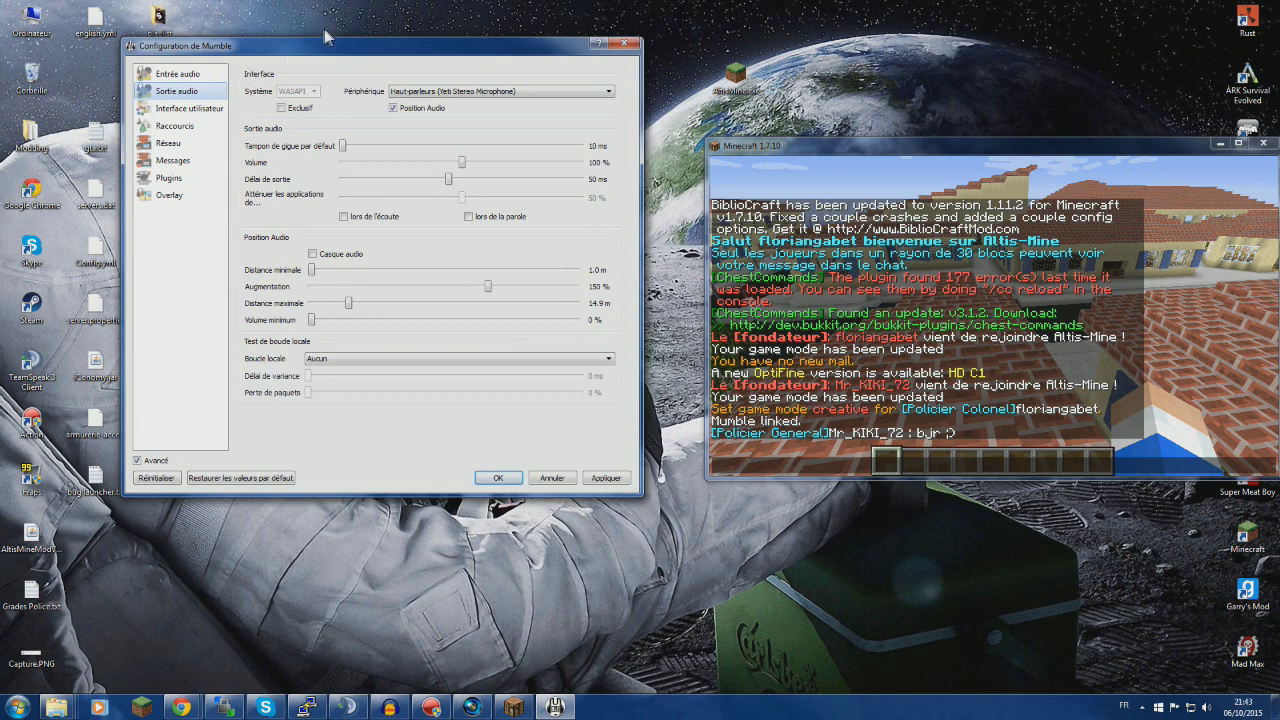
drag(371, 47, 402, 48)
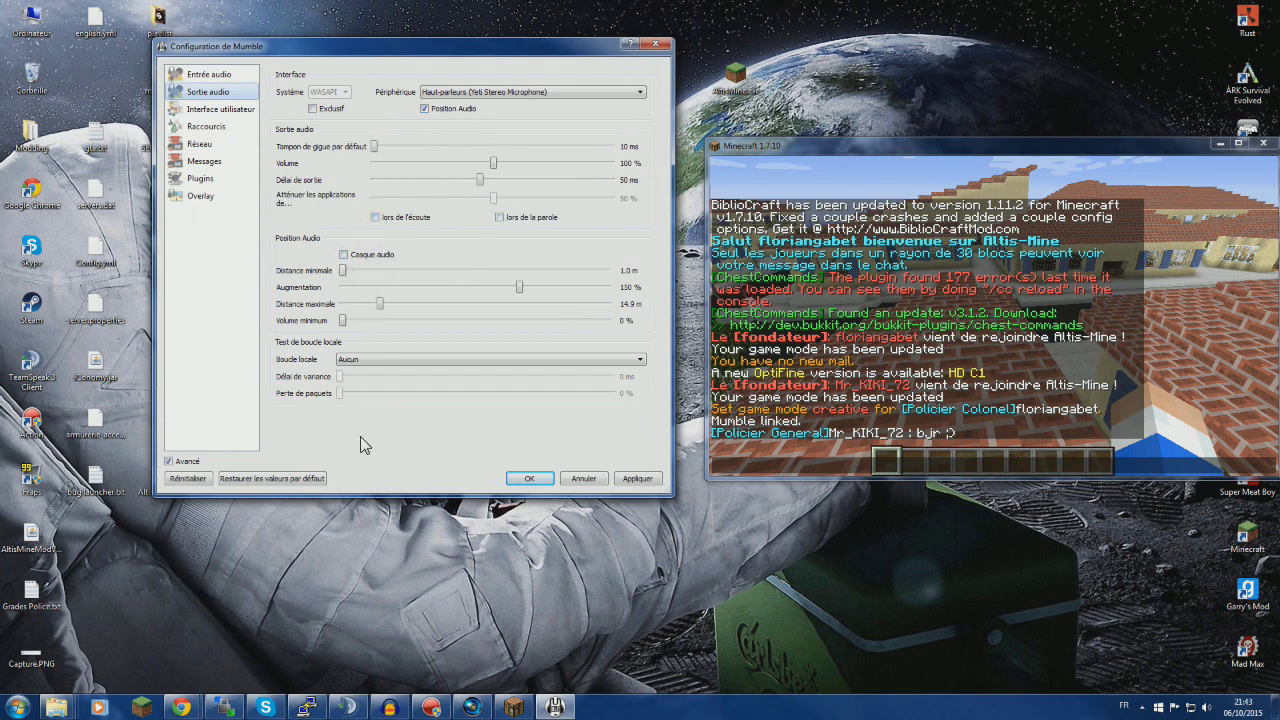
click(343, 272)
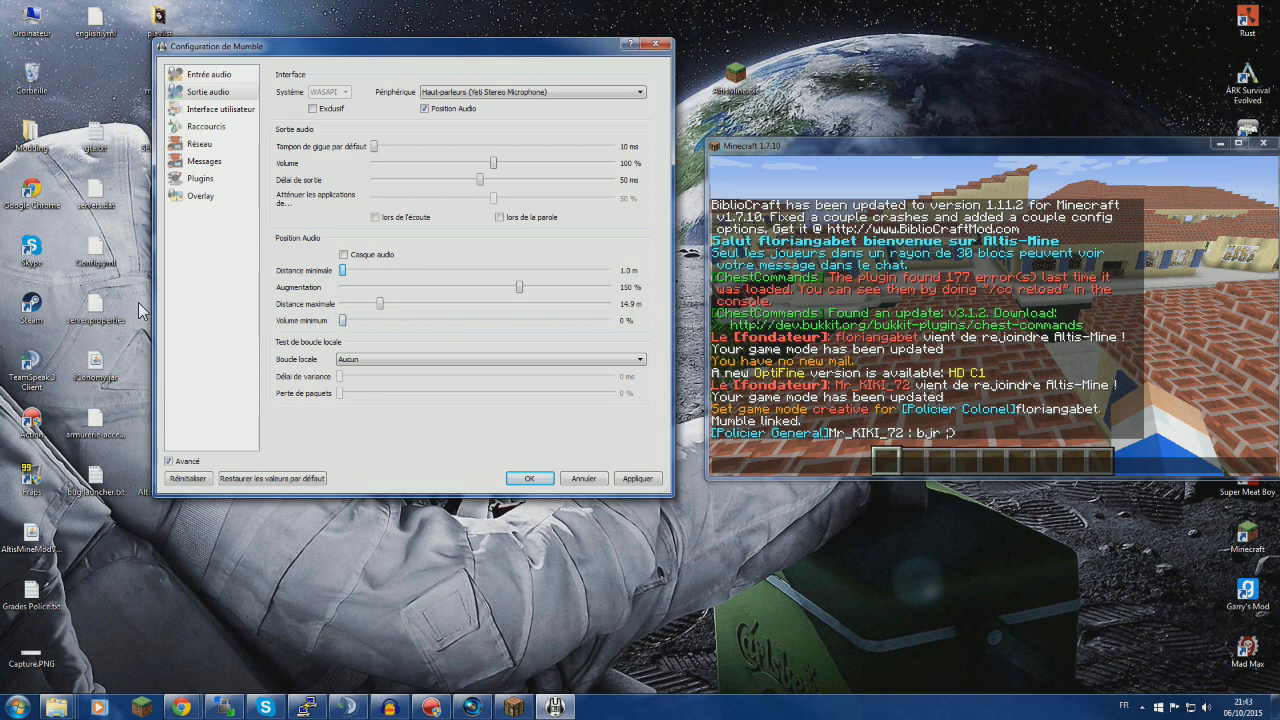
Show the Raccourcis settings in the Mumble configuration.
click(201, 113)
click(203, 126)
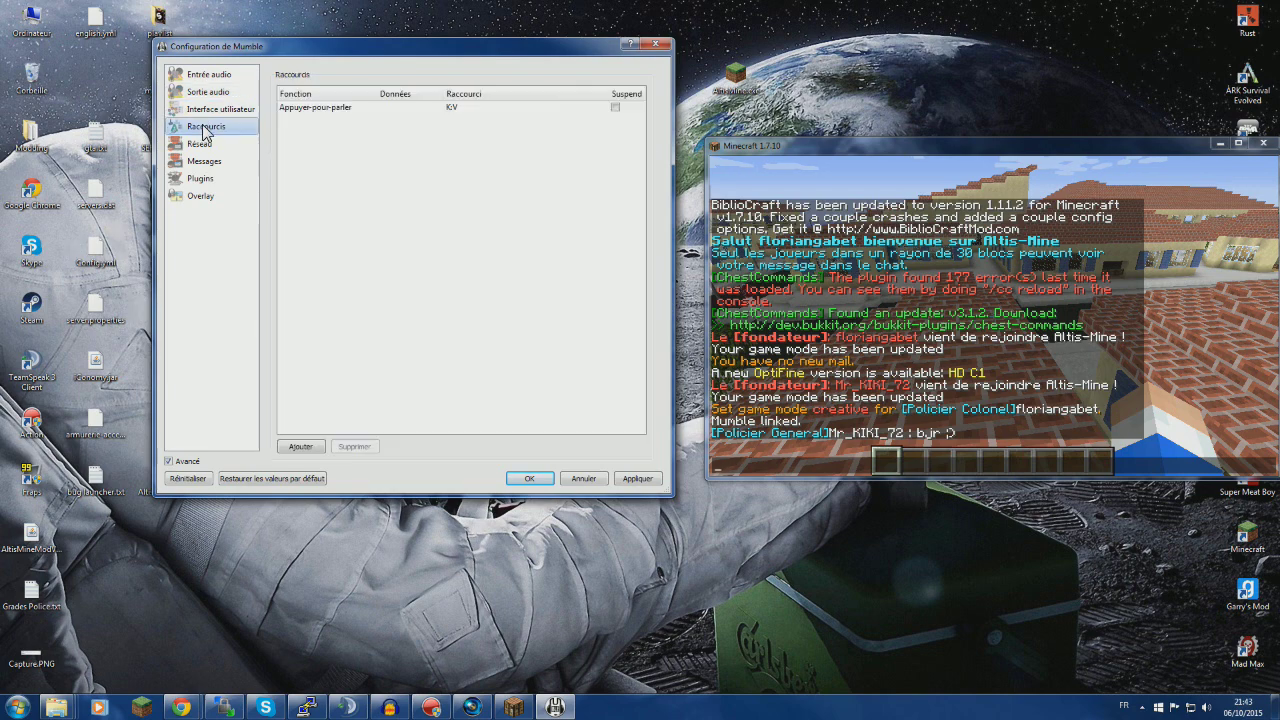
Add a trial Mumble shortcut, browse its available functions, bind it to mouse button 0, and delete it.
click(300, 446)
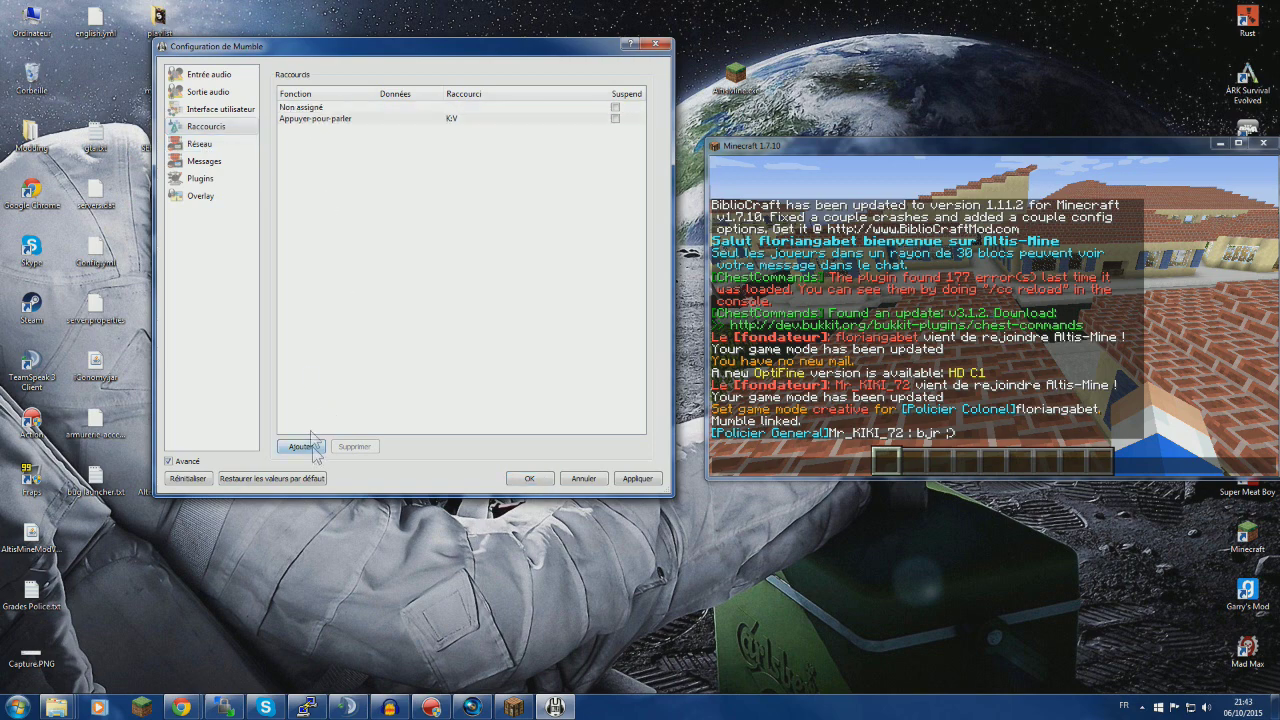
double_click(315, 107)
click(350, 108)
scroll(333, 212, down, 2)
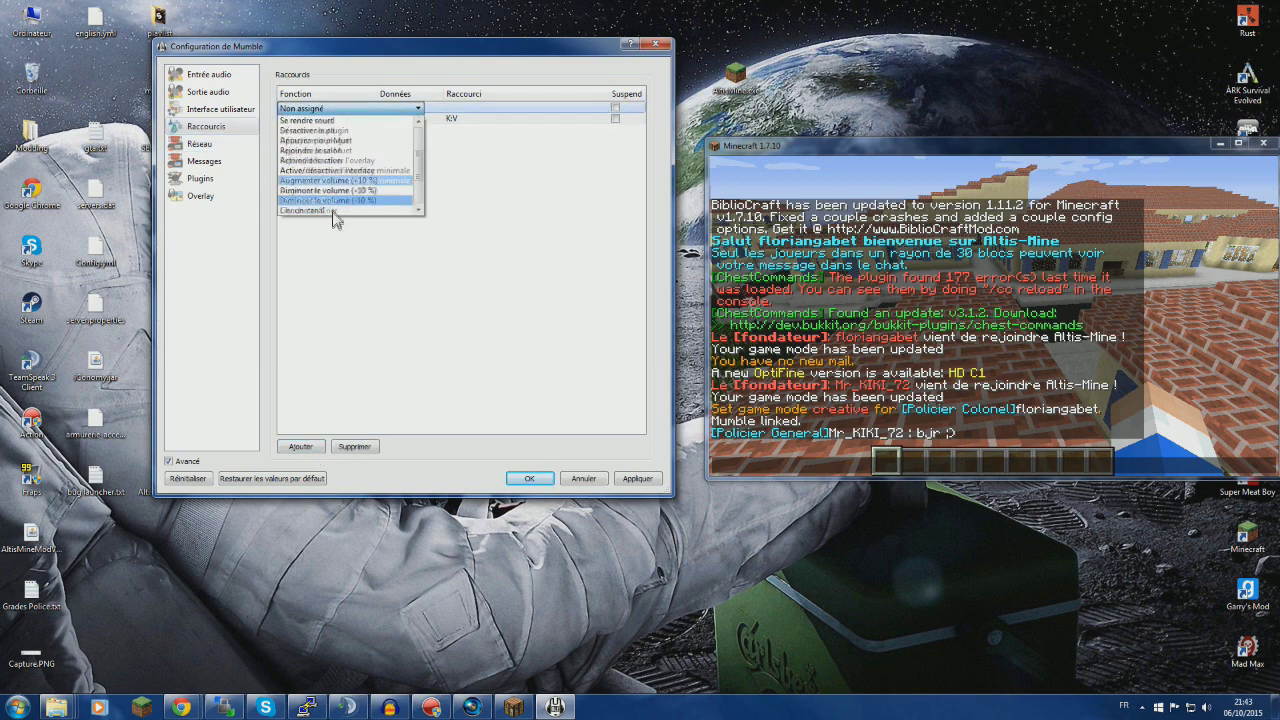
click(333, 218)
double_click(318, 107)
click(322, 108)
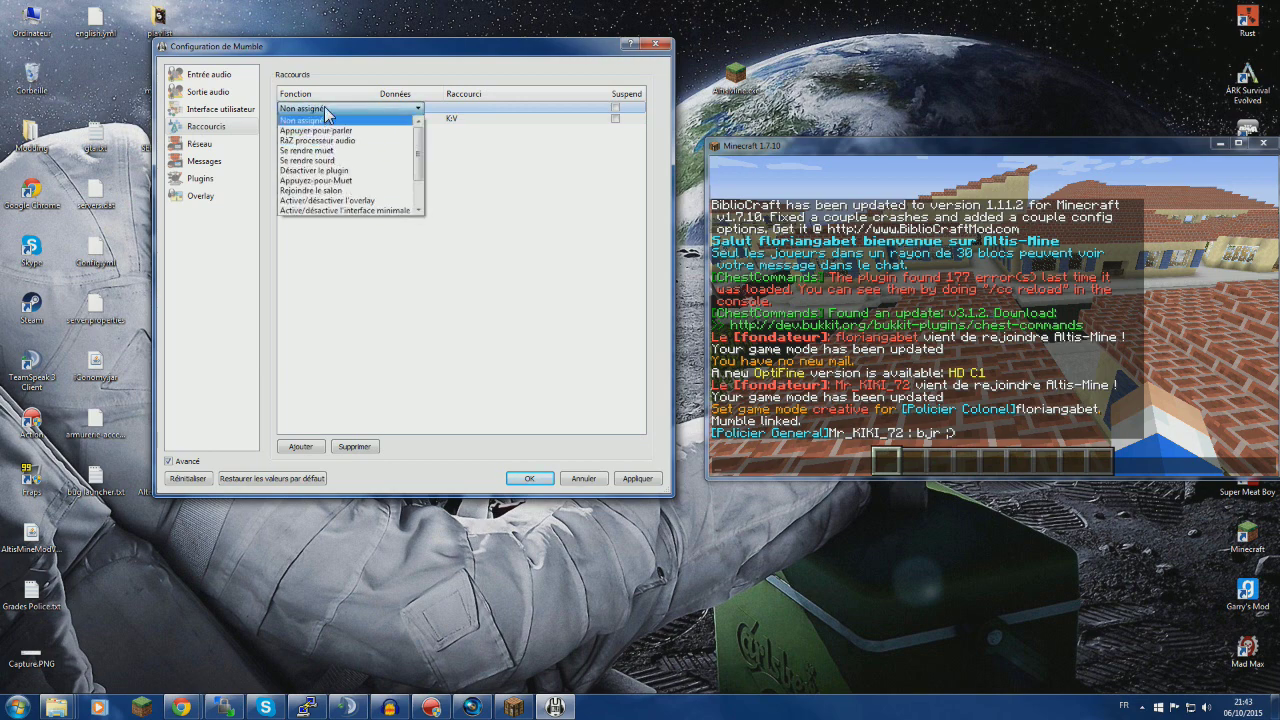
click(324, 106)
double_click(492, 104)
click(574, 156)
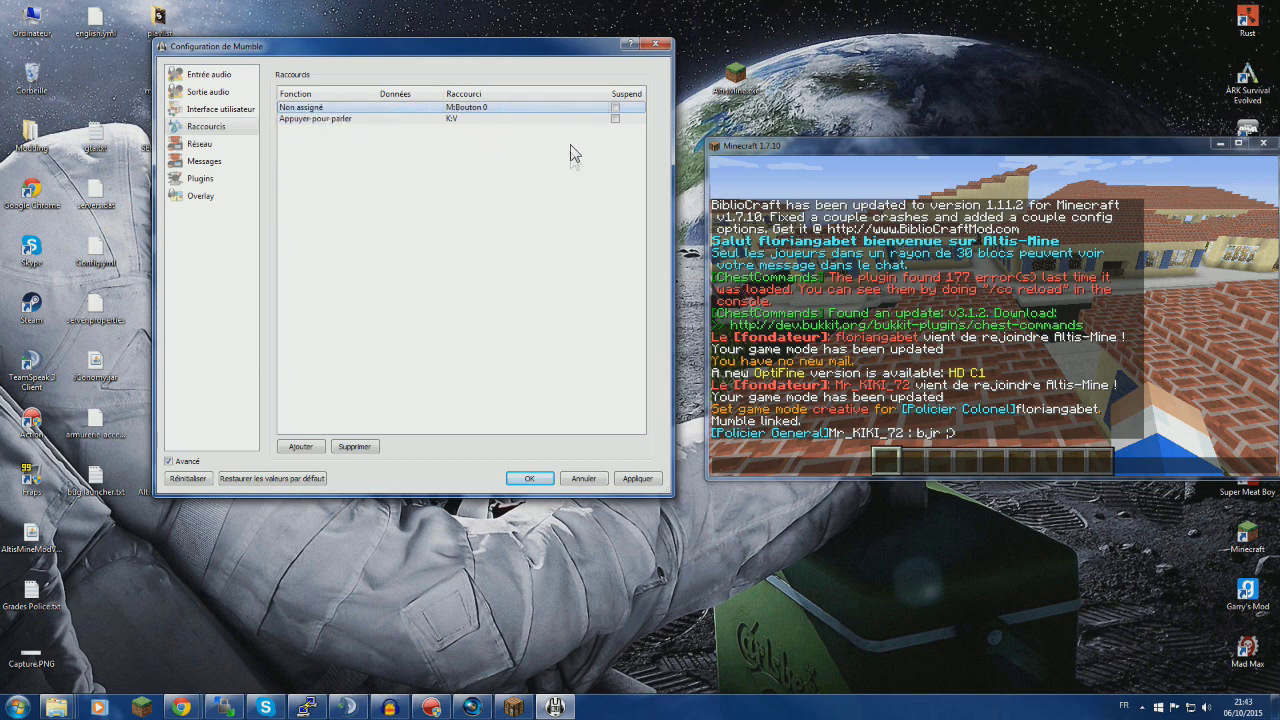
click(355, 447)
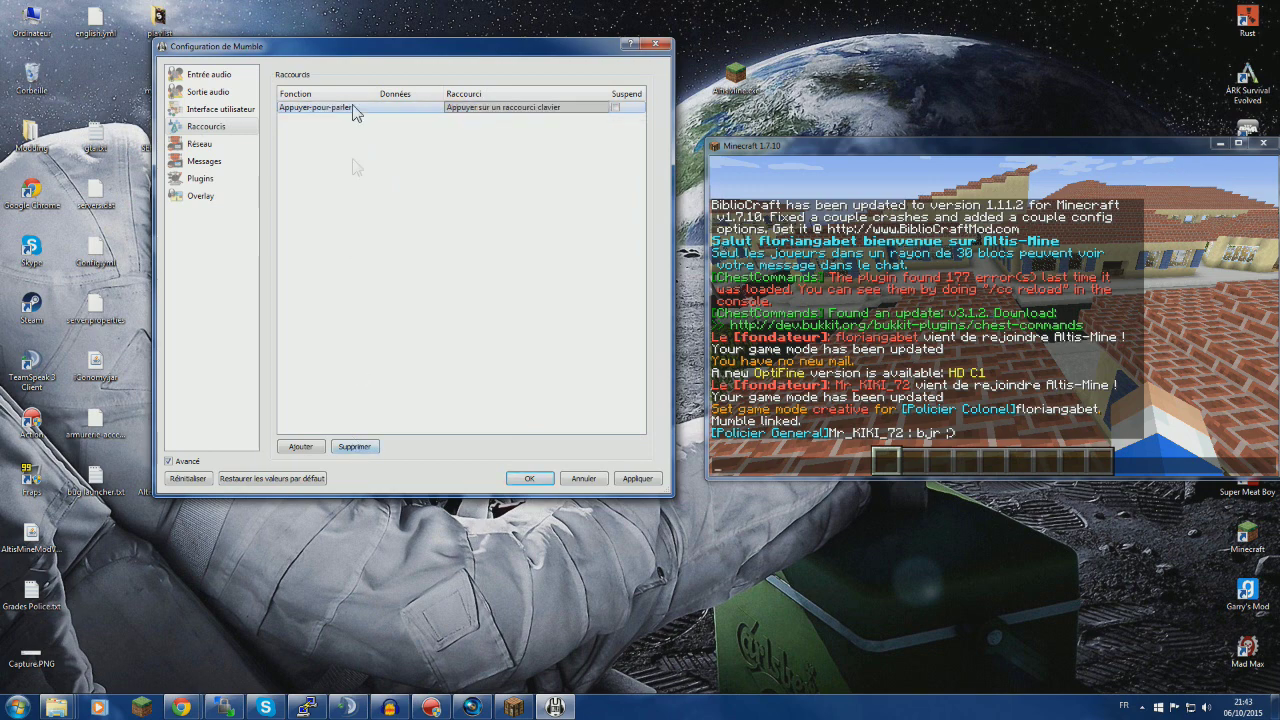
Assign the V key to the Appuyer-pour-parler shortcut.
key(v)
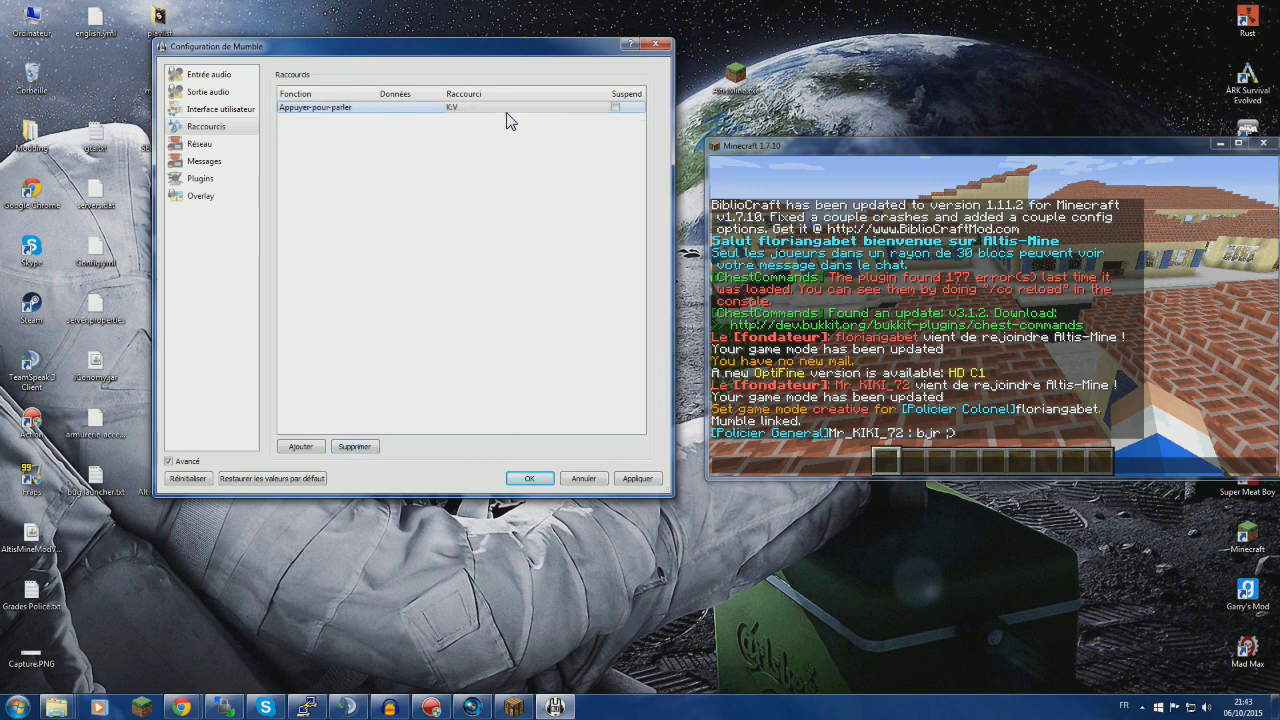
Show the Messages settings, examine the Plugins list with its game-linking option, and select the Link v1.2.0 plugin.
click(201, 161)
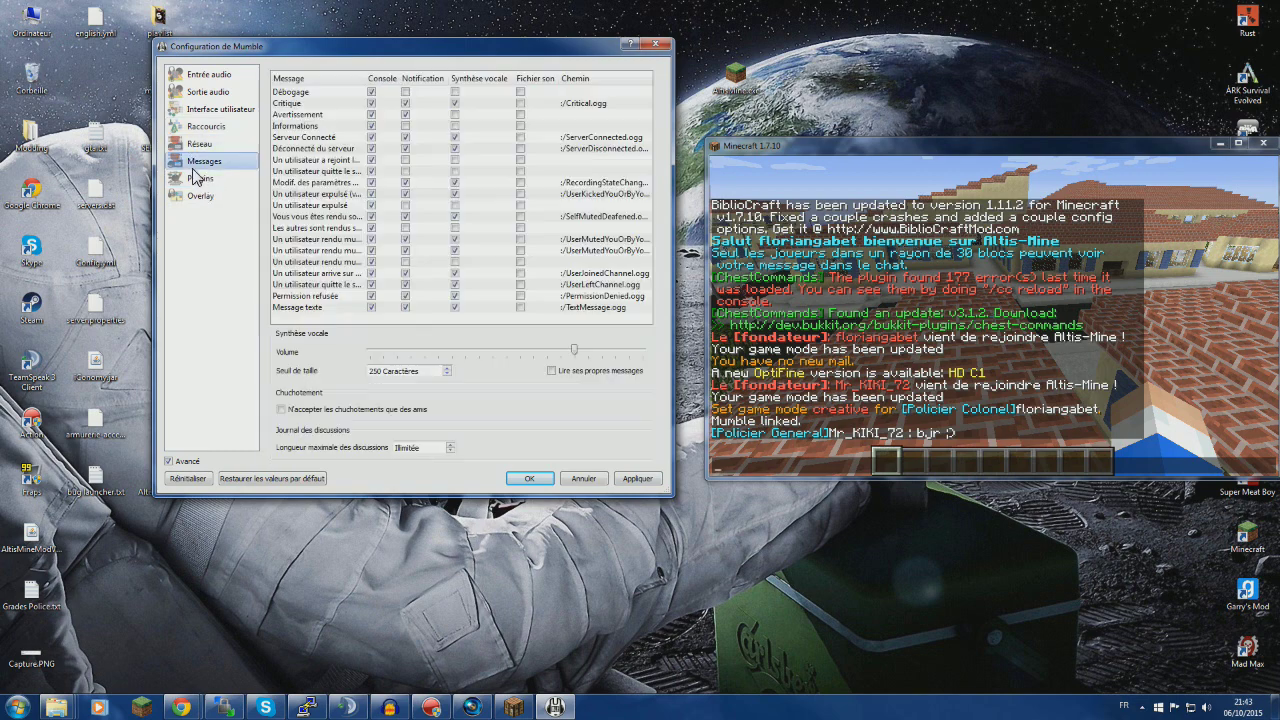
click(200, 178)
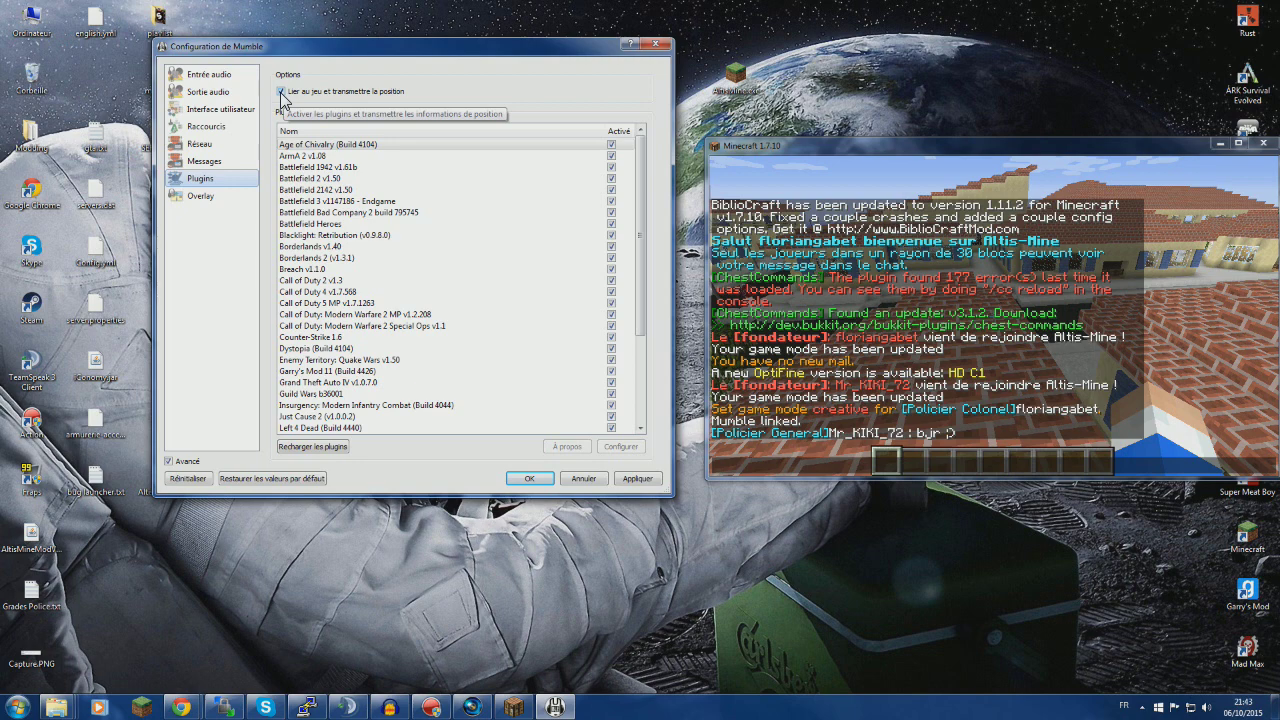
drag(638, 251, 637, 415)
click(304, 327)
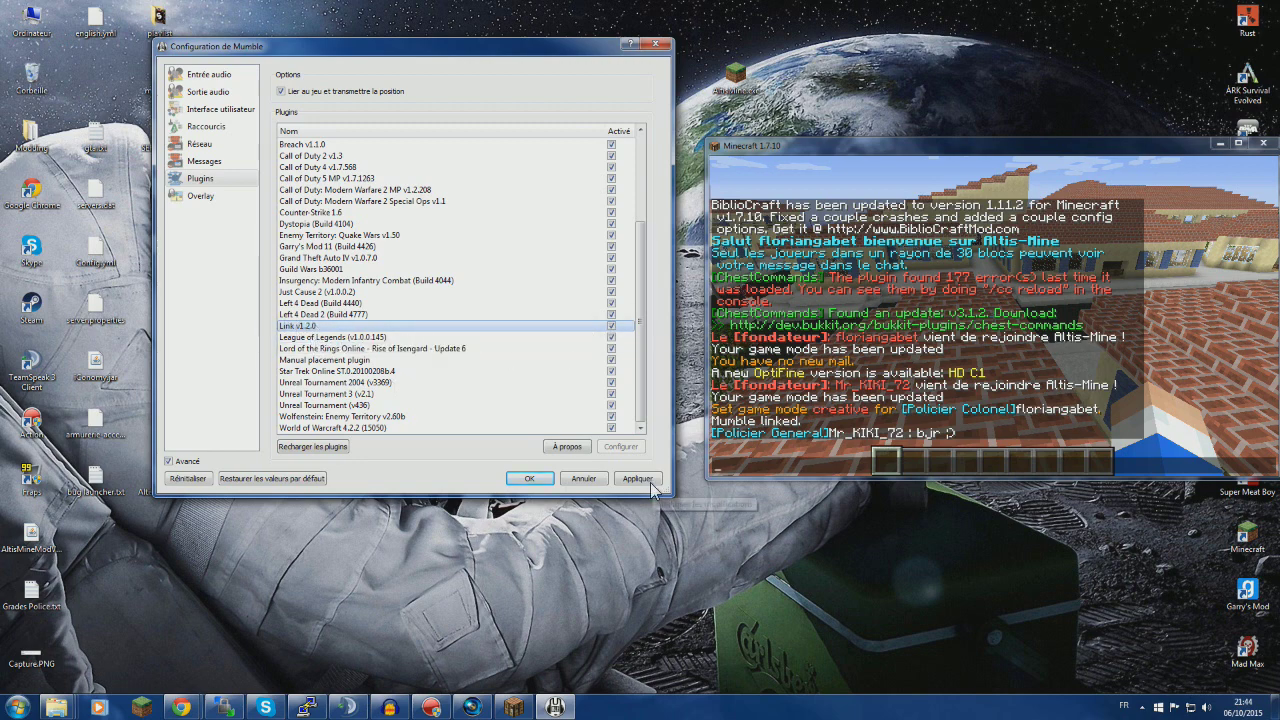
Review the Overlay, Plugins, Messages and Réseau settings, apply the Mumble configuration and close it.
click(201, 196)
click(200, 180)
key(Up)
key(Up)
key(Up)
key(Up)
key(Up)
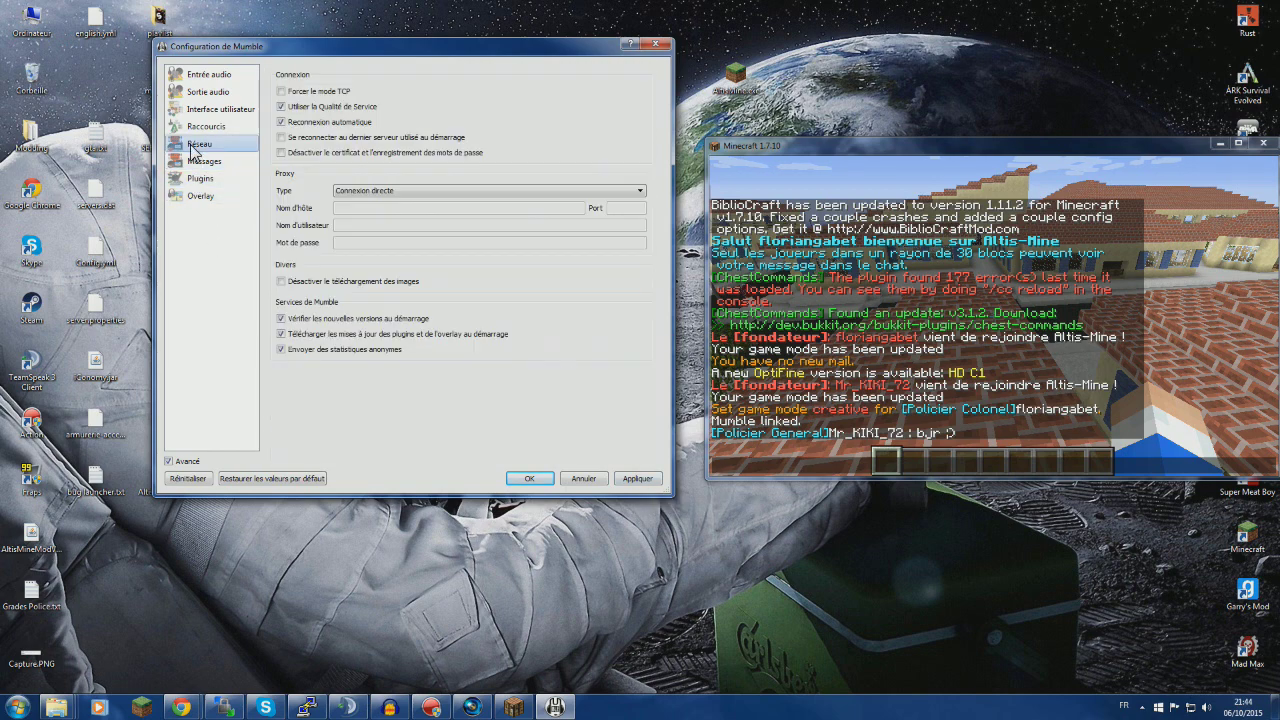
click(632, 478)
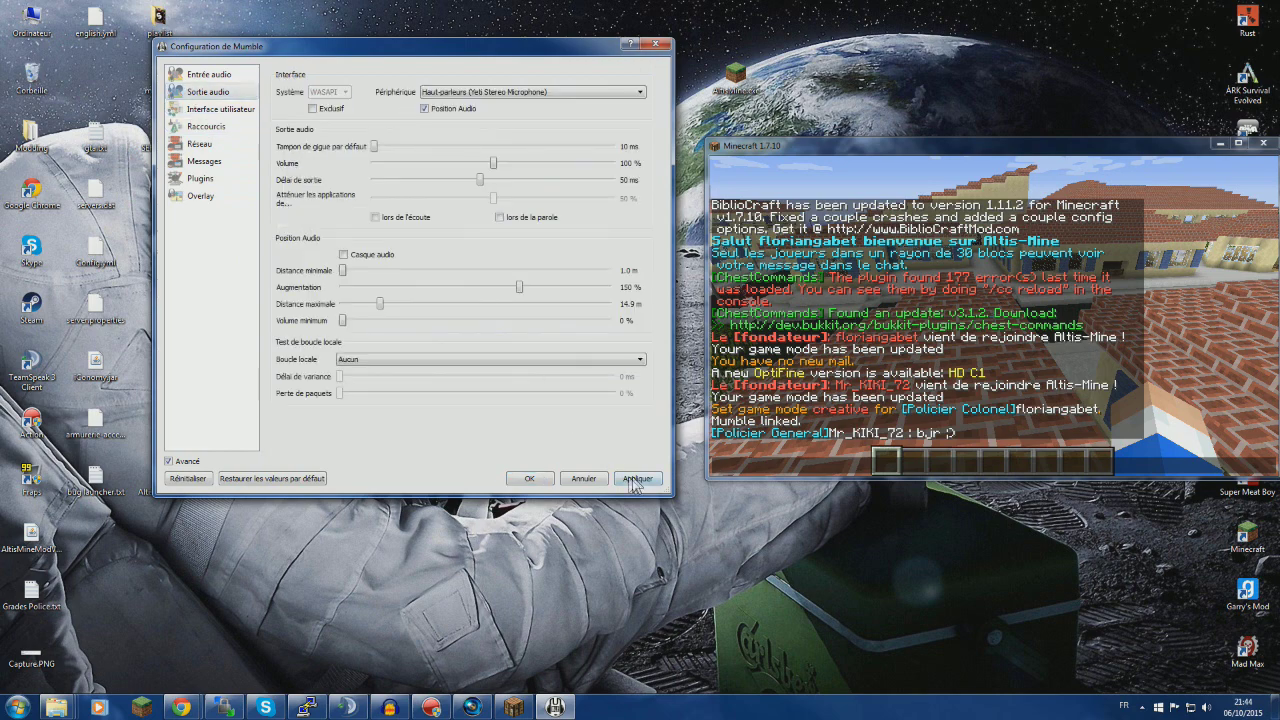
click(526, 480)
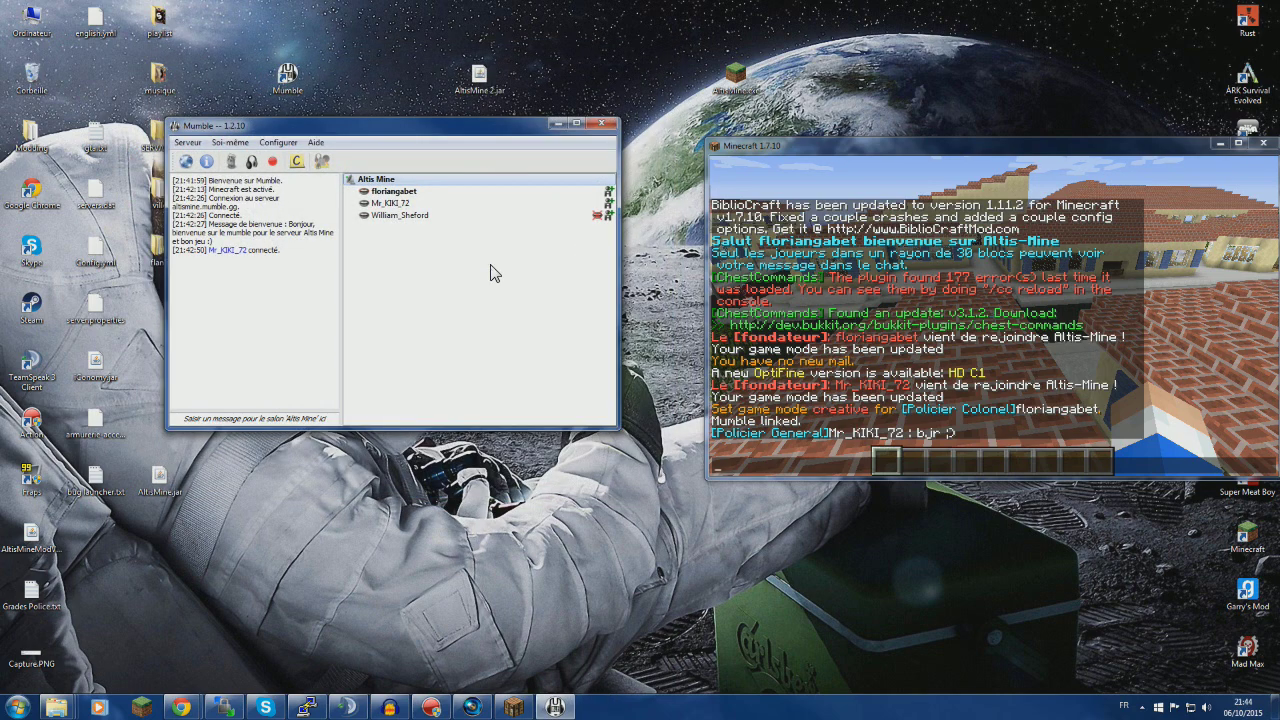
Move the Minecraft window higher on the desktop, close the game chat, and walk around the town.
drag(878, 148, 872, 75)
key(Escape)
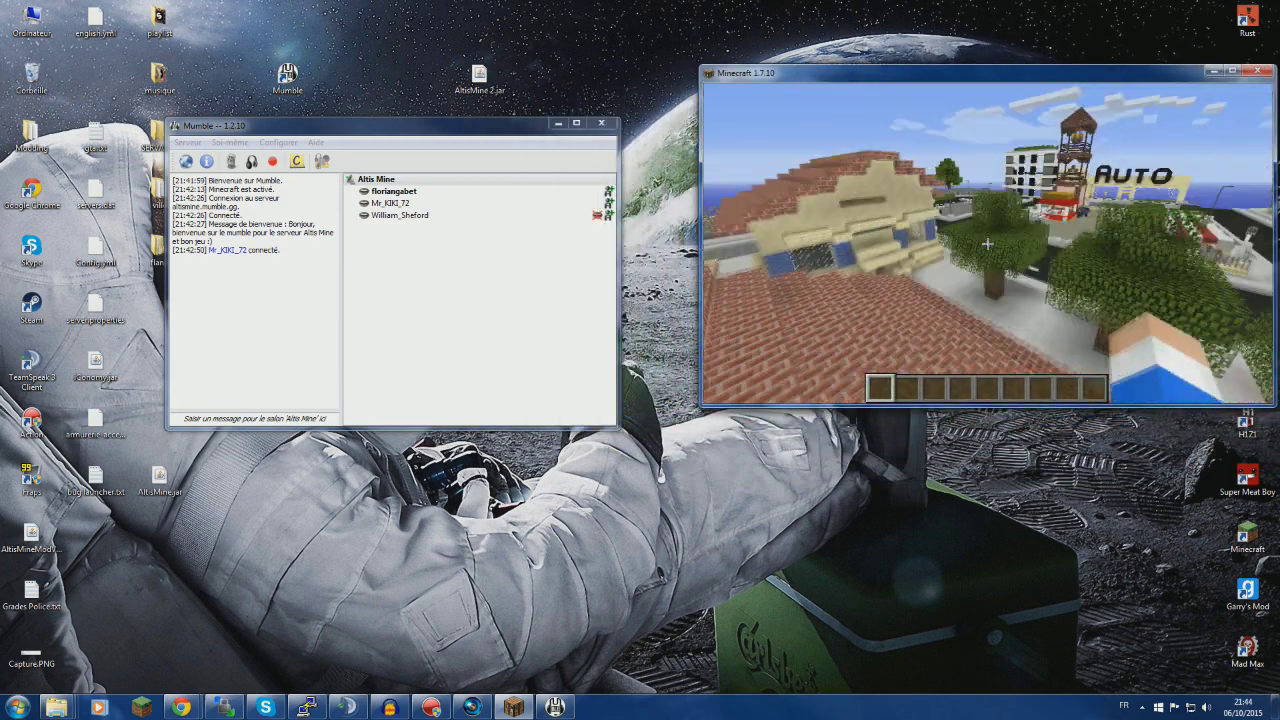
key(Tab)
key(w)
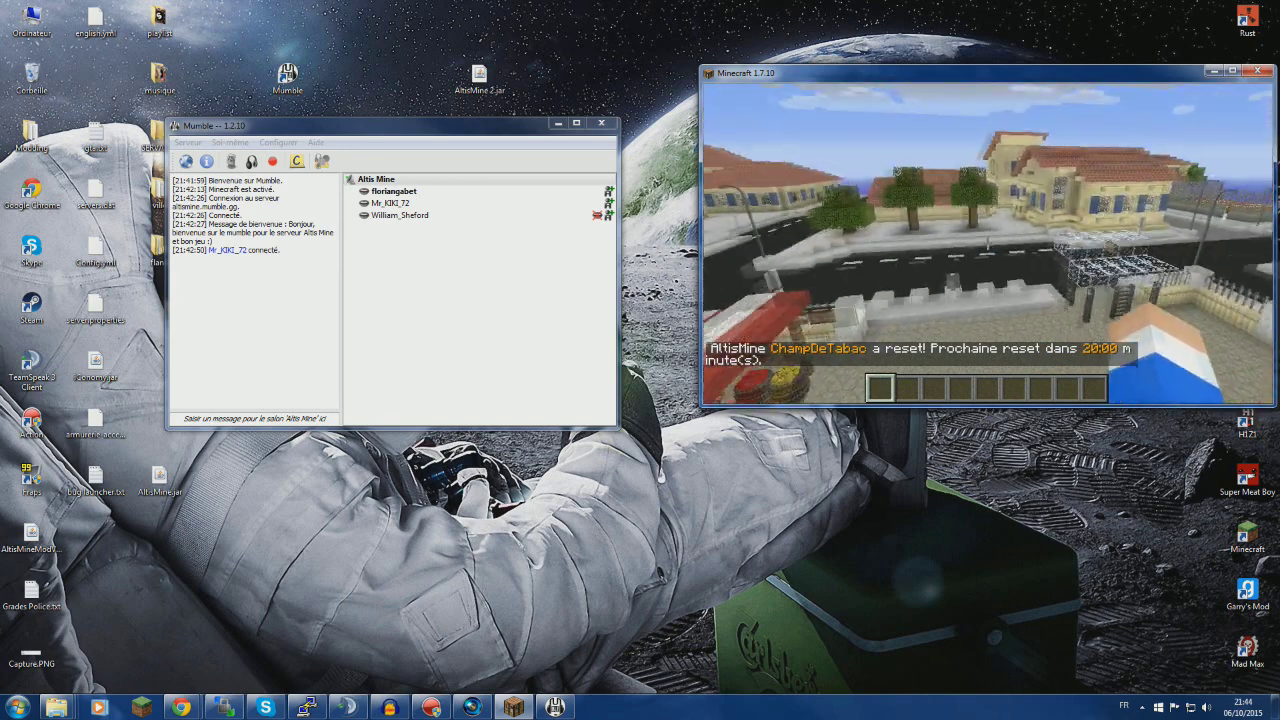
Switch to TeamSpeak 3, mute its microphone and speakers, minimise it, and resume the Minecraft game.
key(e)
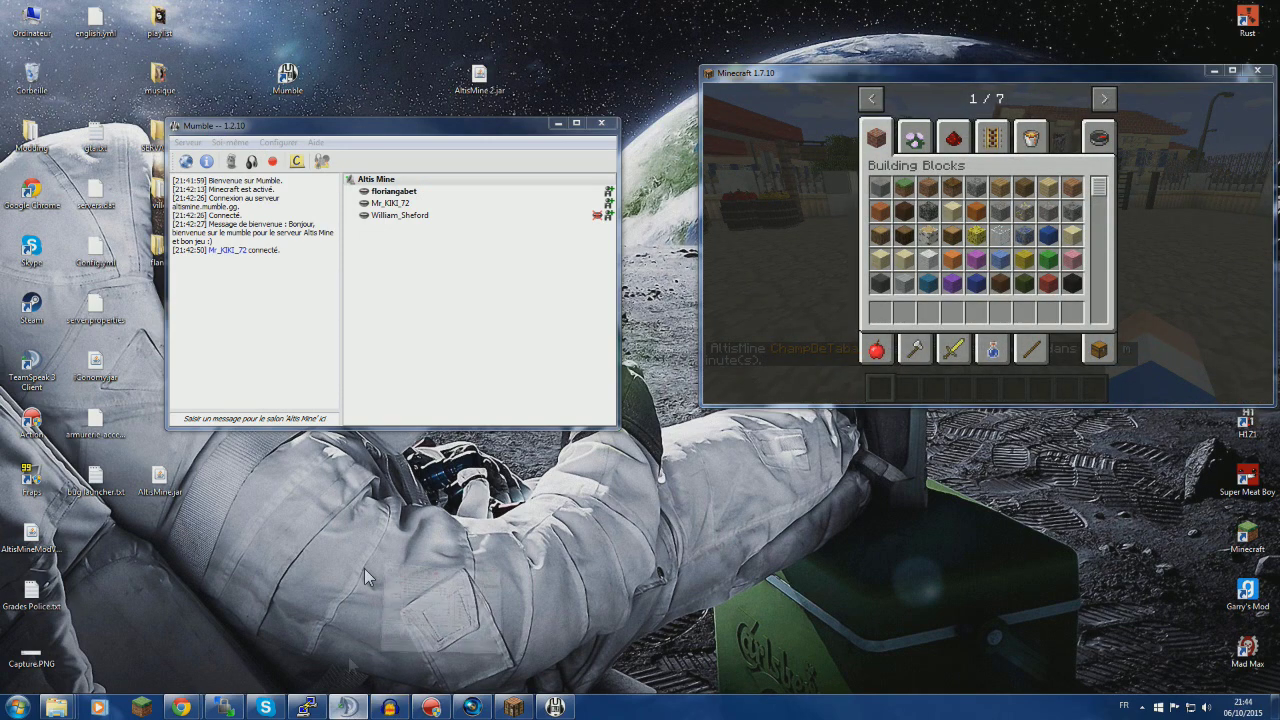
click(345, 707)
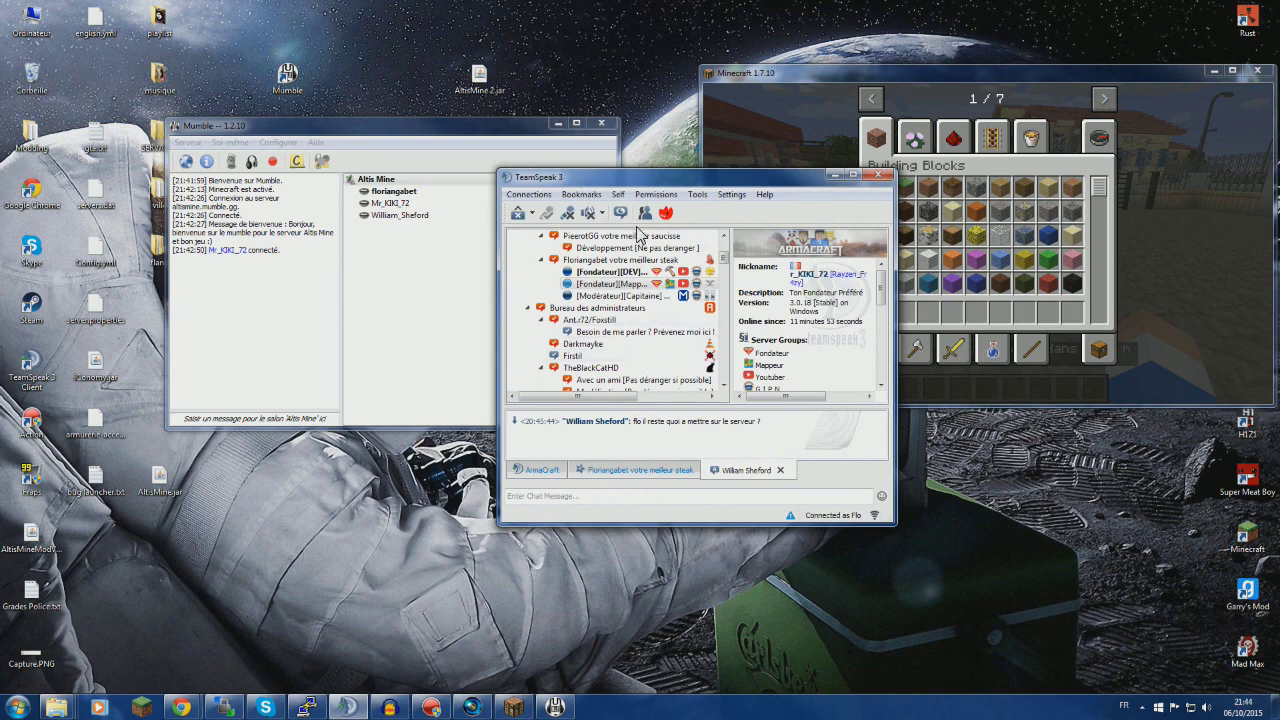
drag(647, 181, 565, 126)
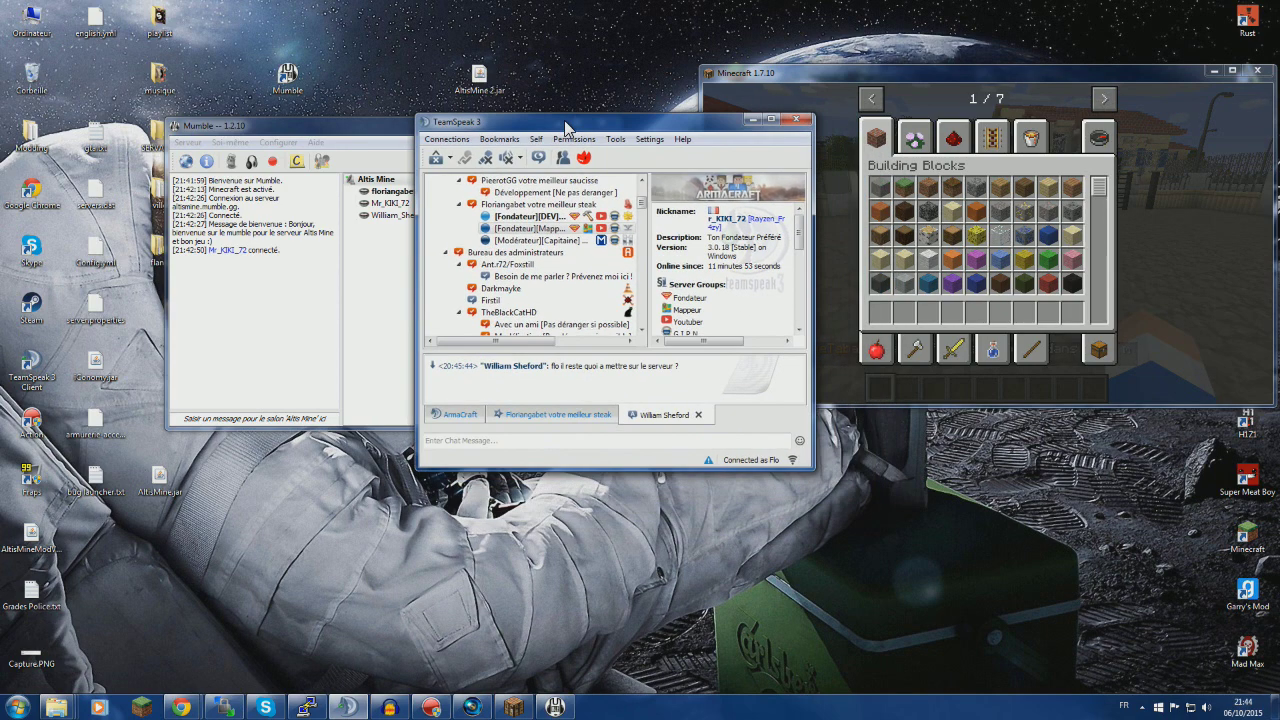
drag(641, 121, 668, 125)
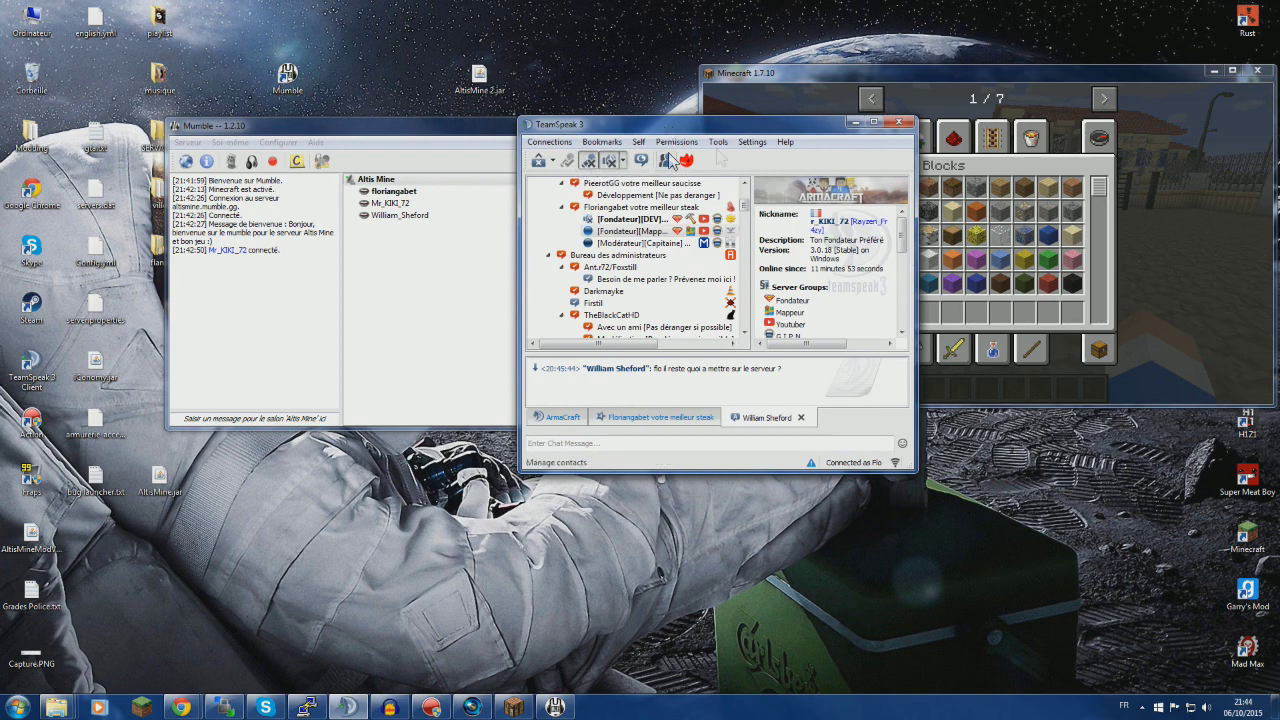
click(858, 124)
key(e)
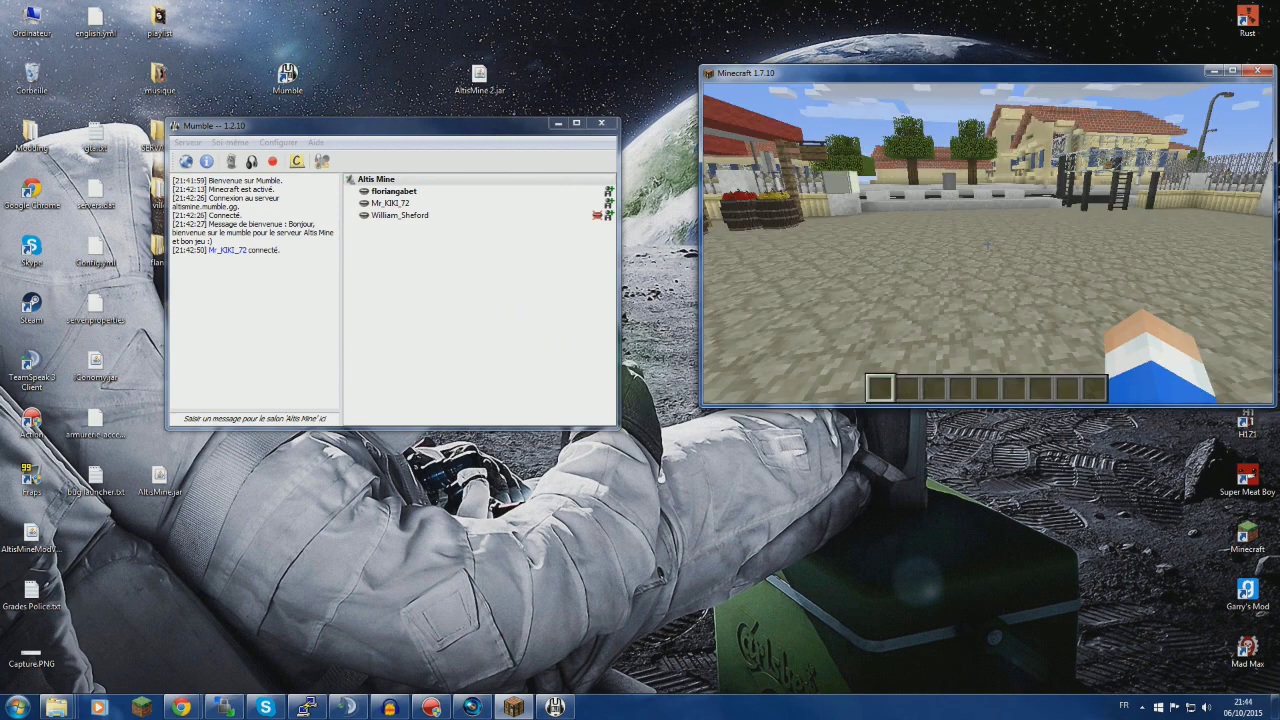
Show the connected players, move the Minecraft window to the middle of the desktop, and walk over to the other player.
key(Tab)
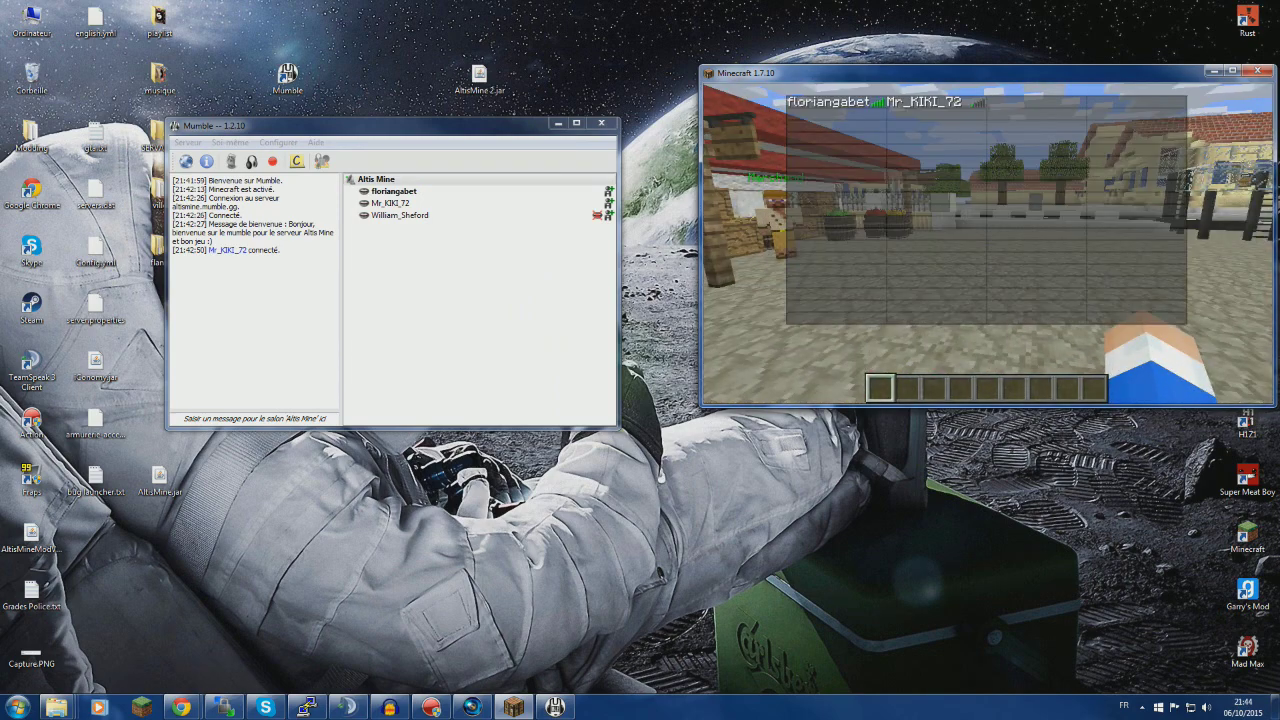
key(e)
drag(1030, 74, 634, 240)
key(e)
key(w)
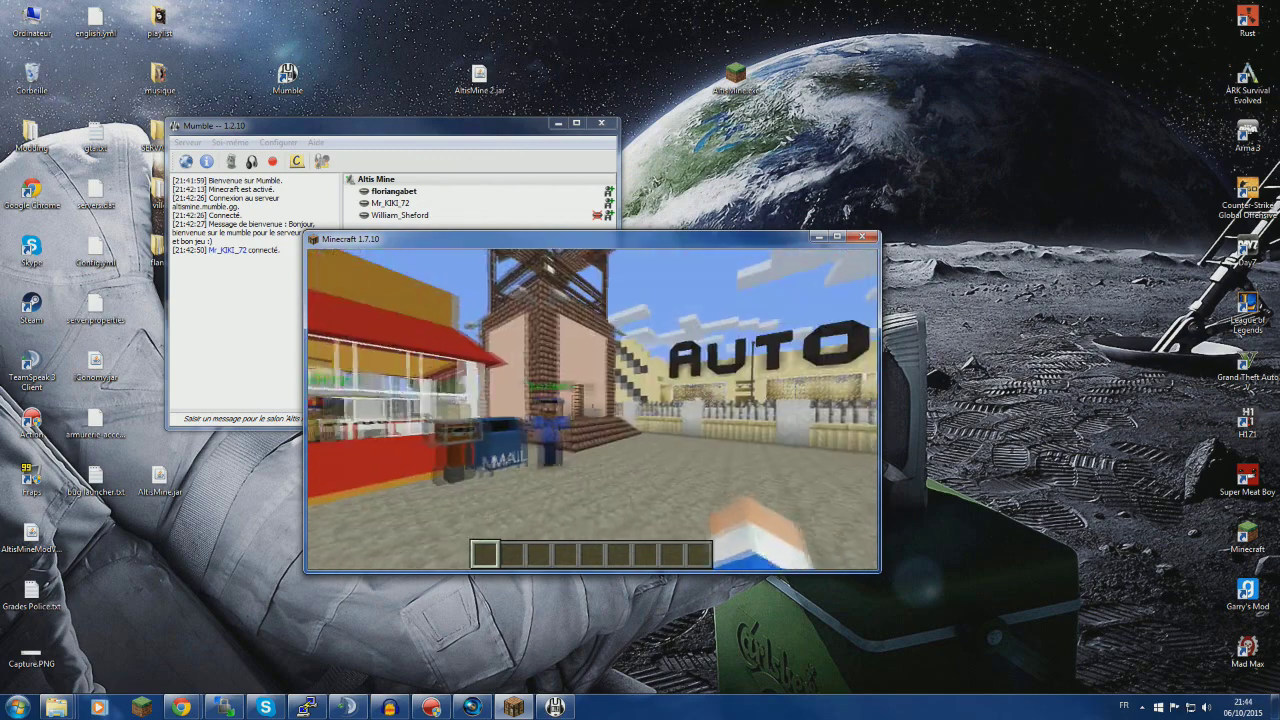
key(w)
key(w)
key(w)
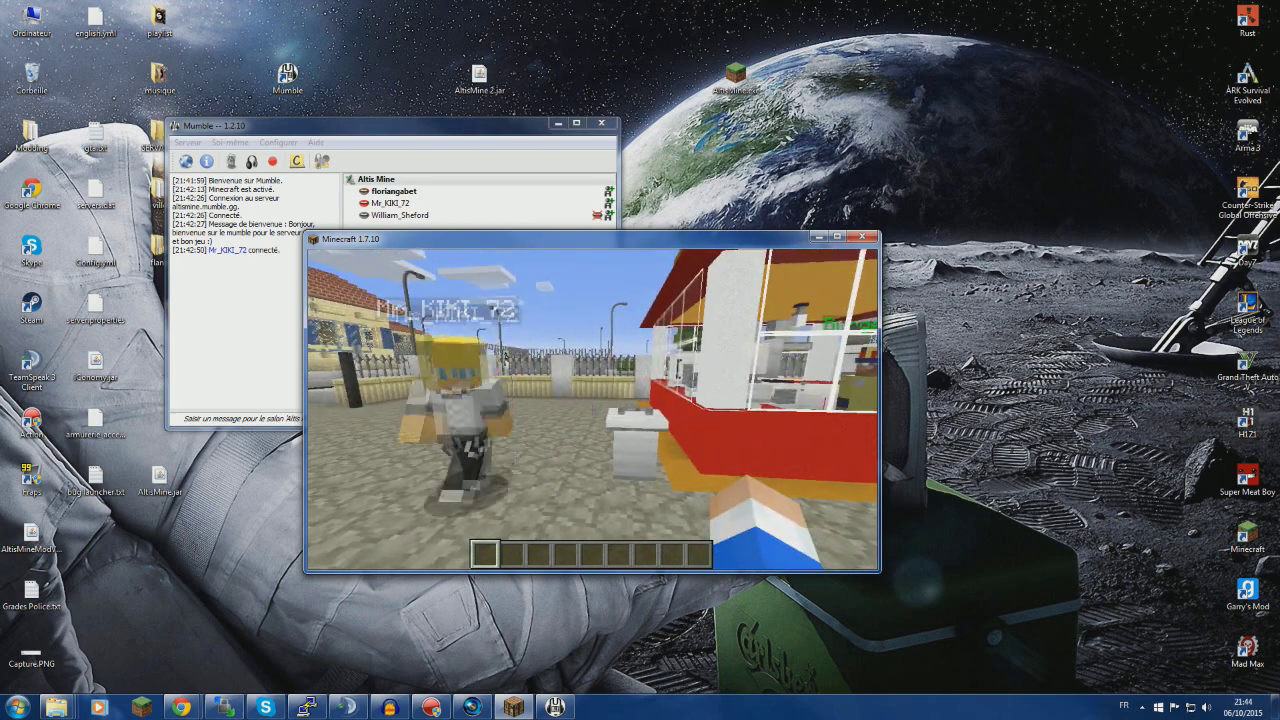
Rearrange the Mumble and Minecraft windows so Mumble's user list stays visible beside the game, and resume playing.
key(e)
drag(542, 238, 809, 219)
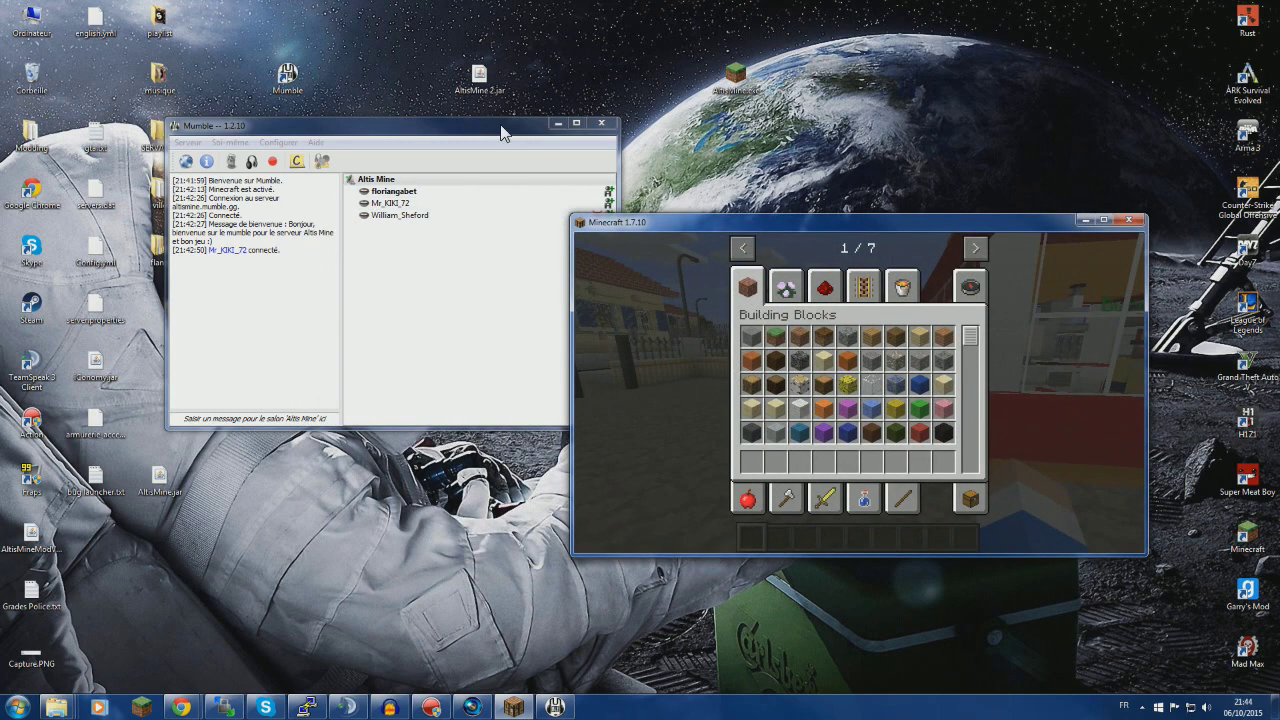
drag(503, 133, 334, 143)
drag(760, 221, 622, 221)
key(e)
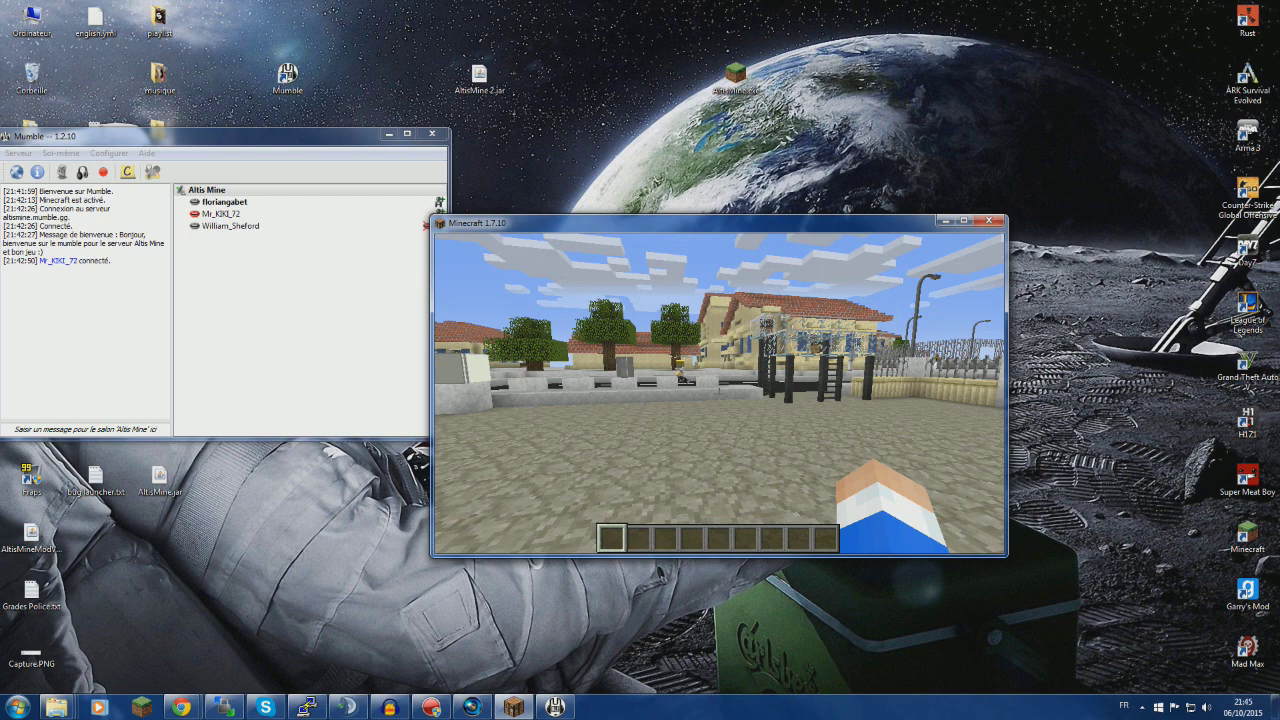
Walk away from and back towards the other player in the street to demonstrate Mumble's positional voice chat.
key(s)
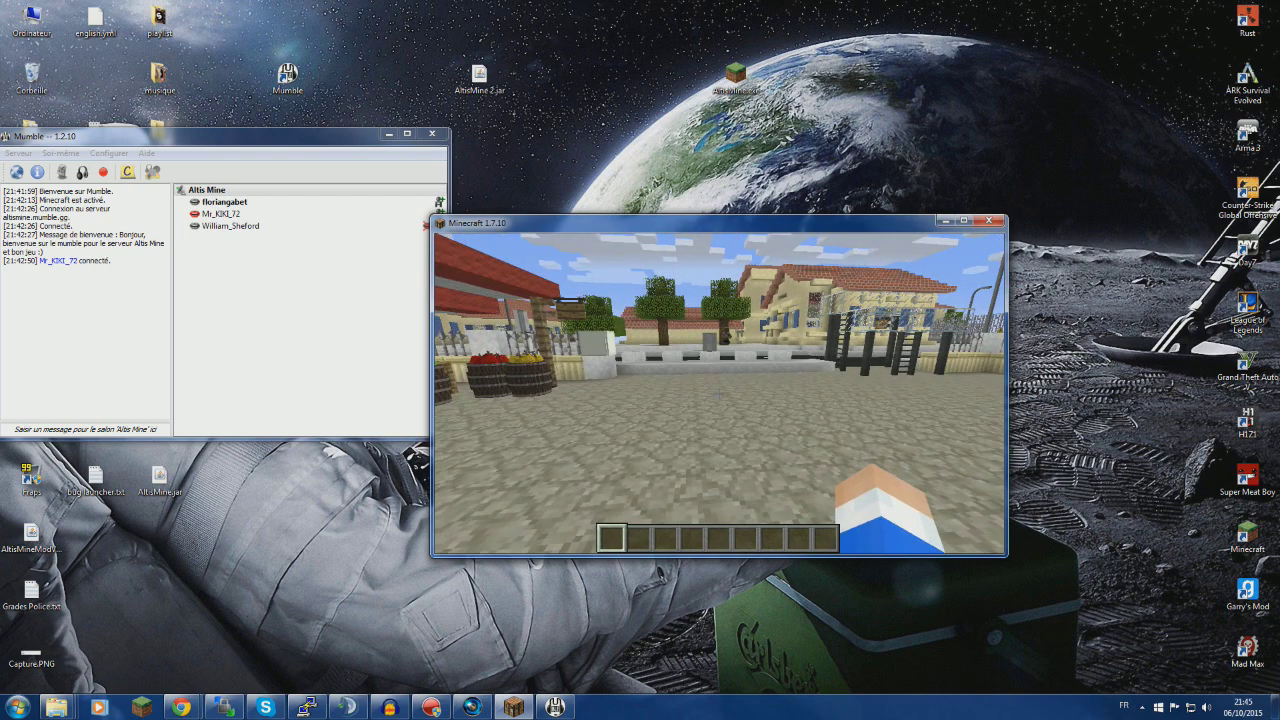
key(w)
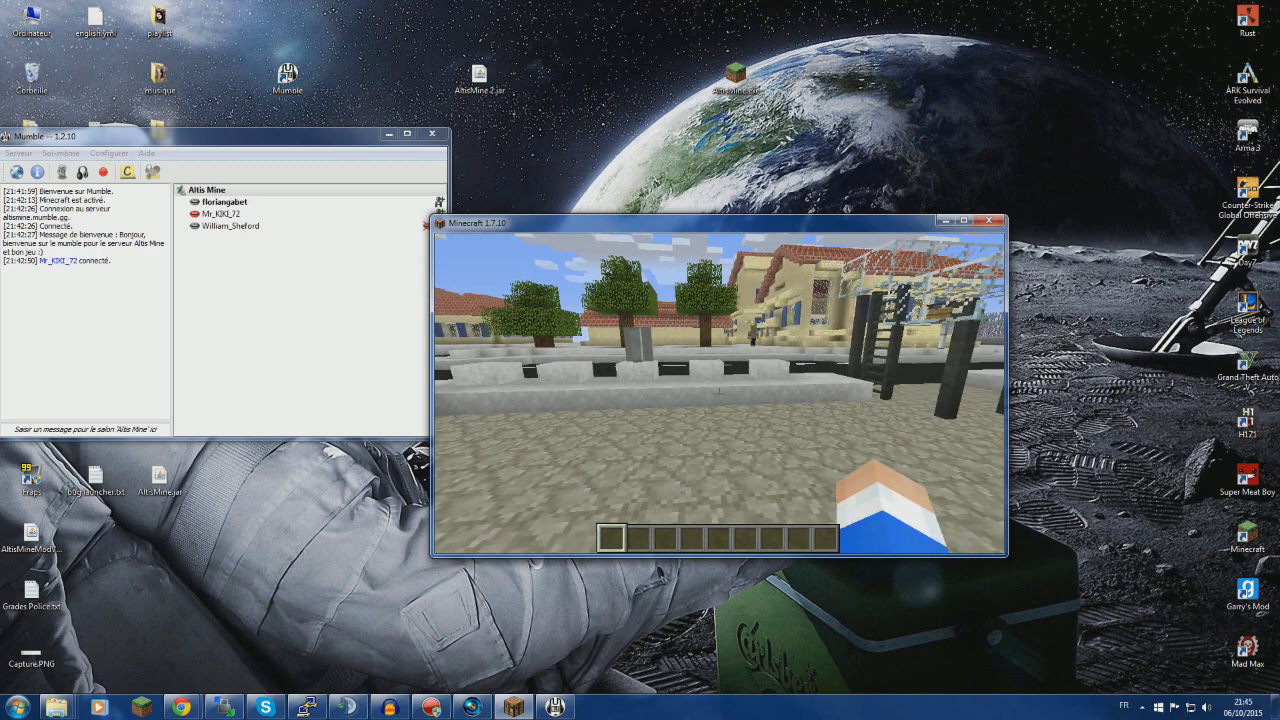
key(w)
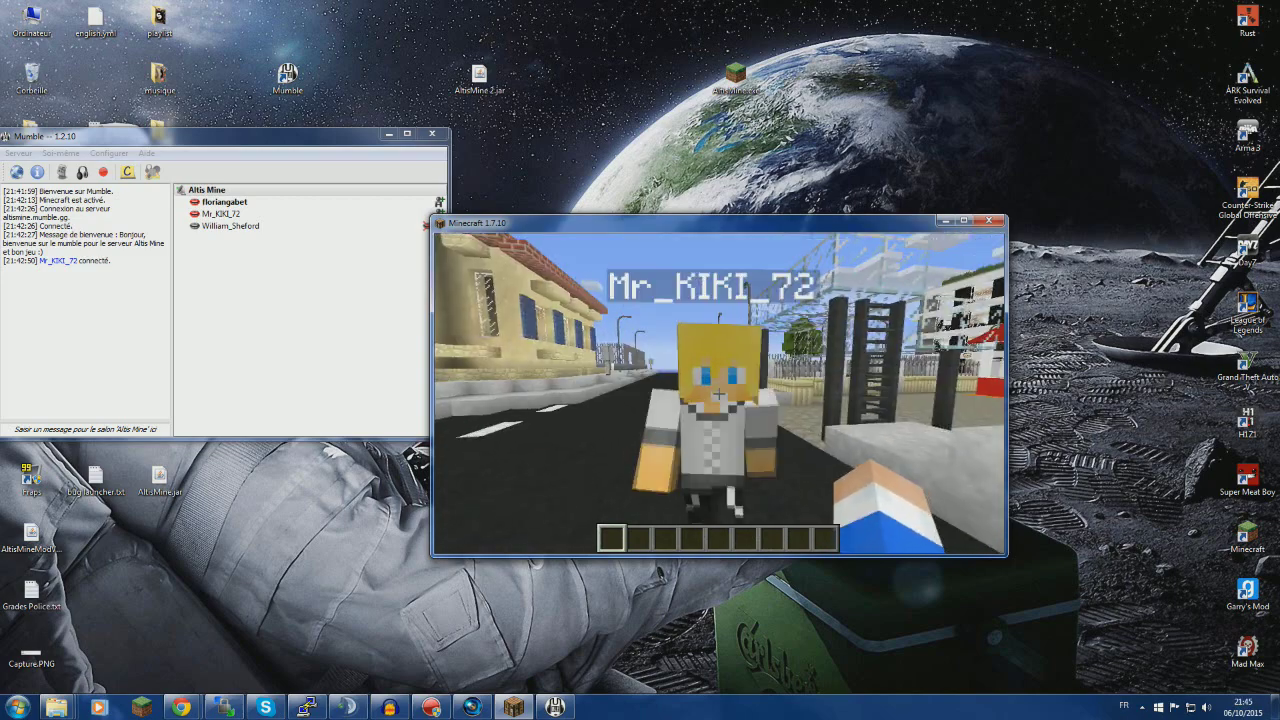
key(s)
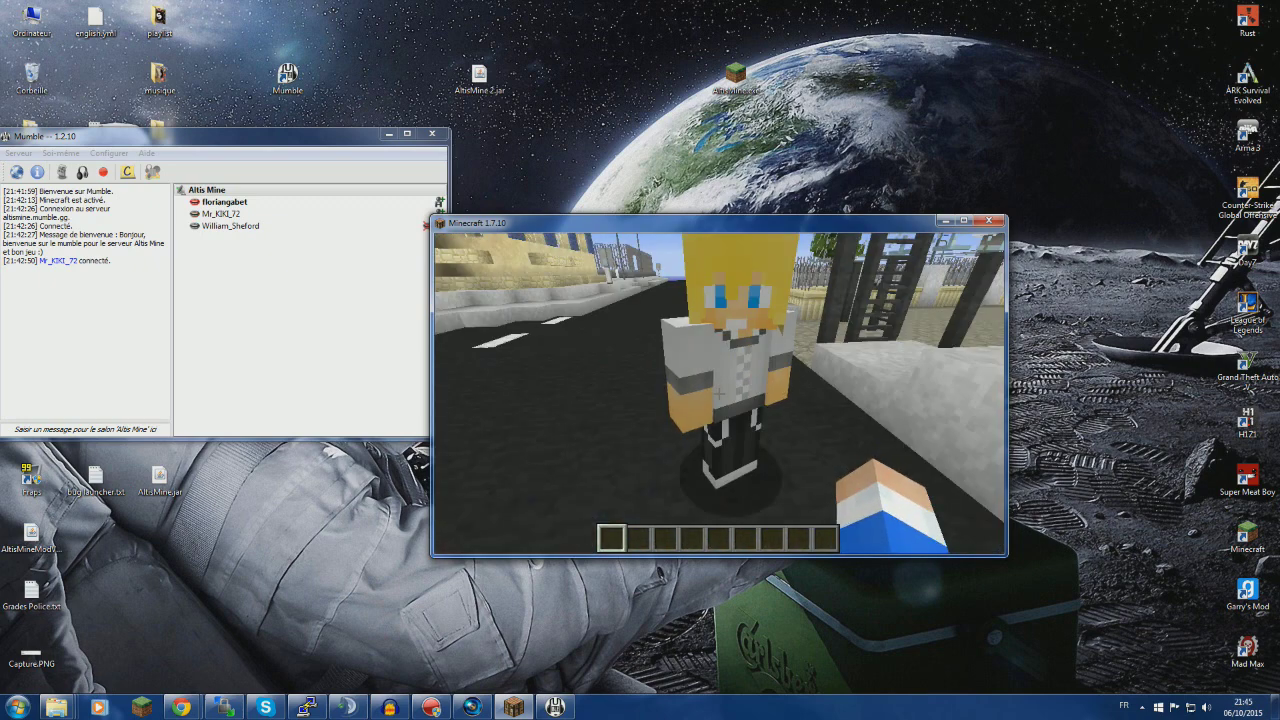
Pause in the inventory, bring the Mumble and TeamSpeak 3 windows forward, and return to the Minecraft game.
key(e)
click(557, 708)
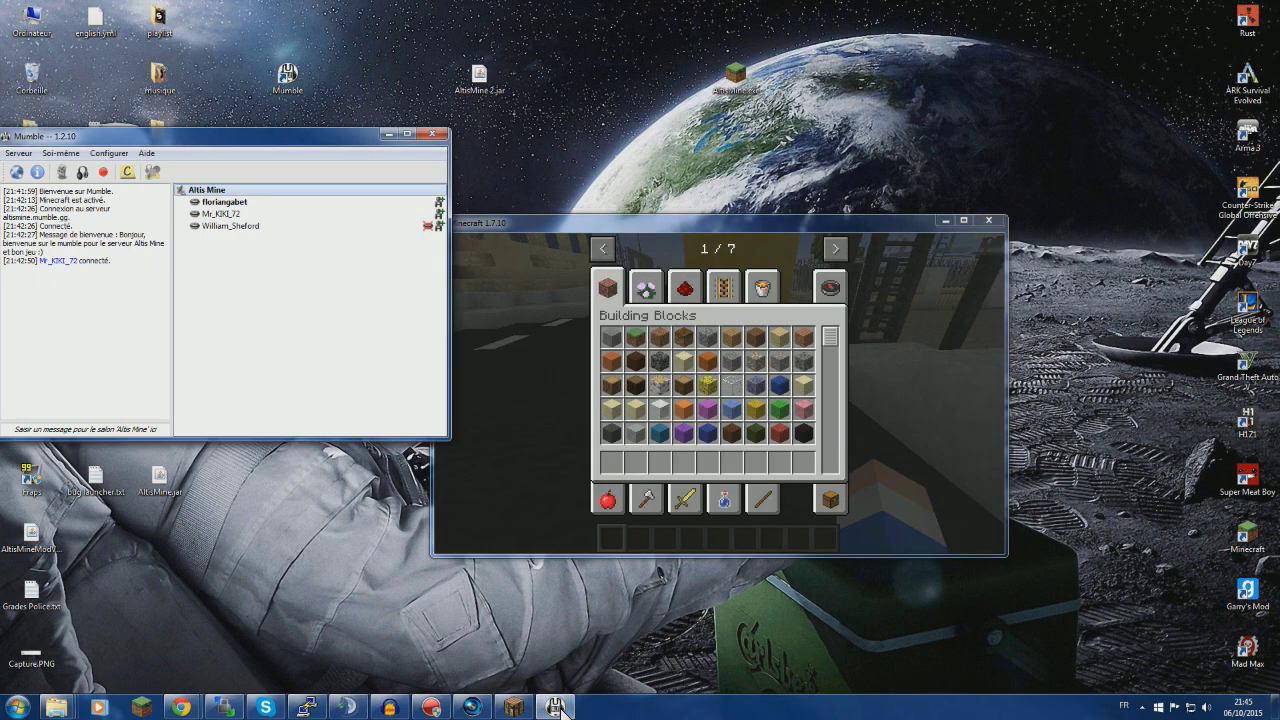
click(350, 706)
click(464, 472)
key(e)
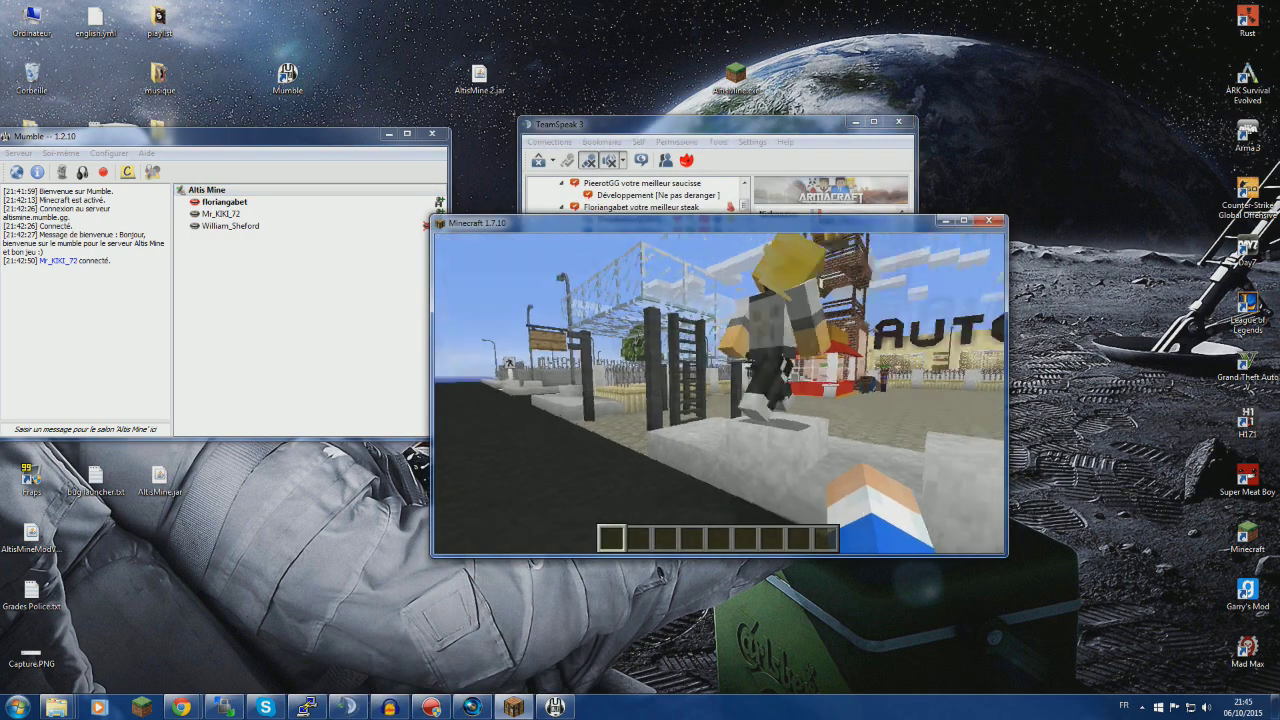